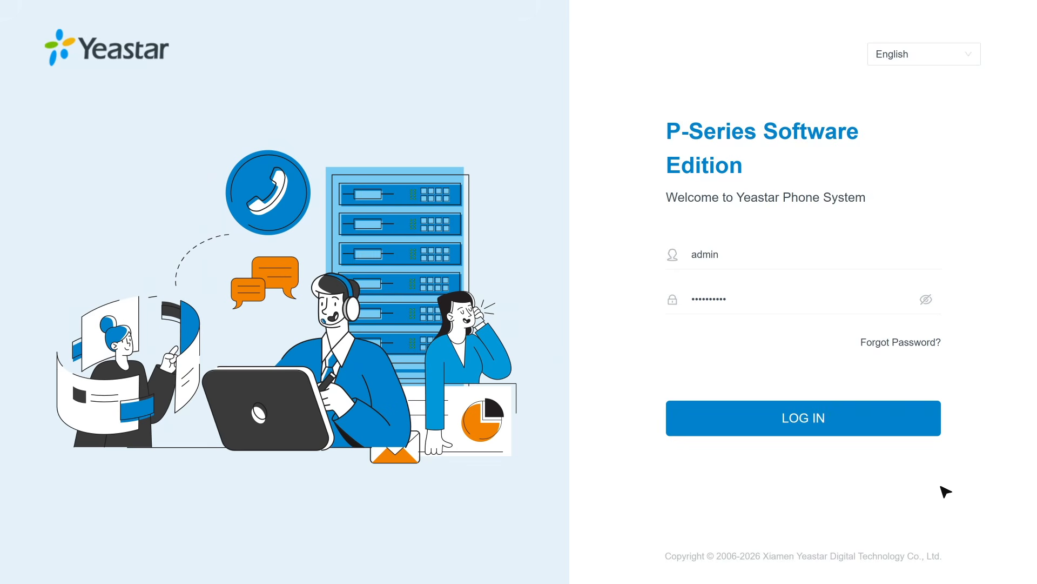
Step: Log in and go to the Extension list under Extension and Trunk
{"action": "left_click", "coordinate": [898, 427]}
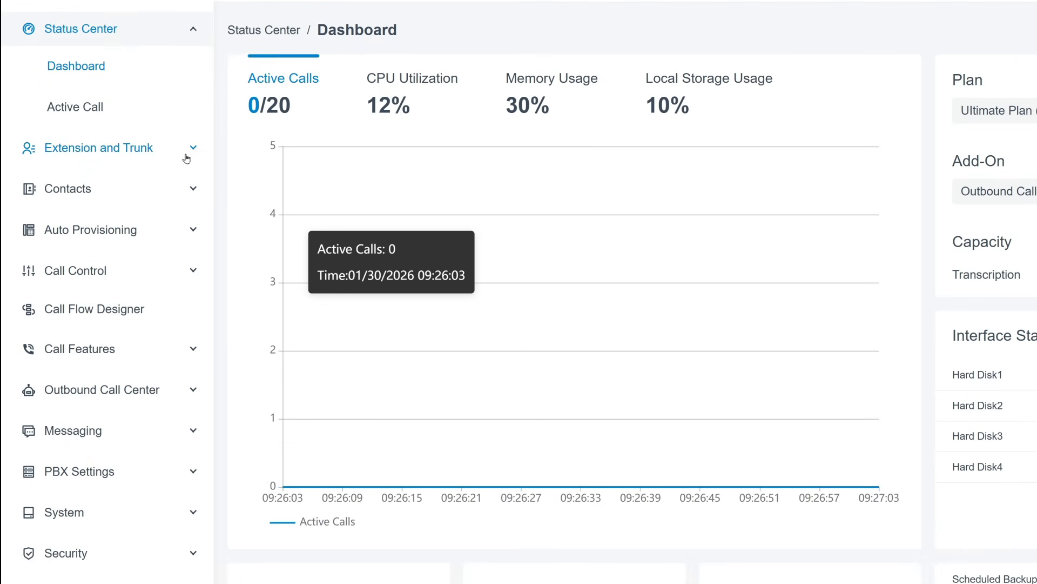
{"action": "left_click", "coordinate": [187, 158]}
{"action": "left_click", "coordinate": [175, 119]}
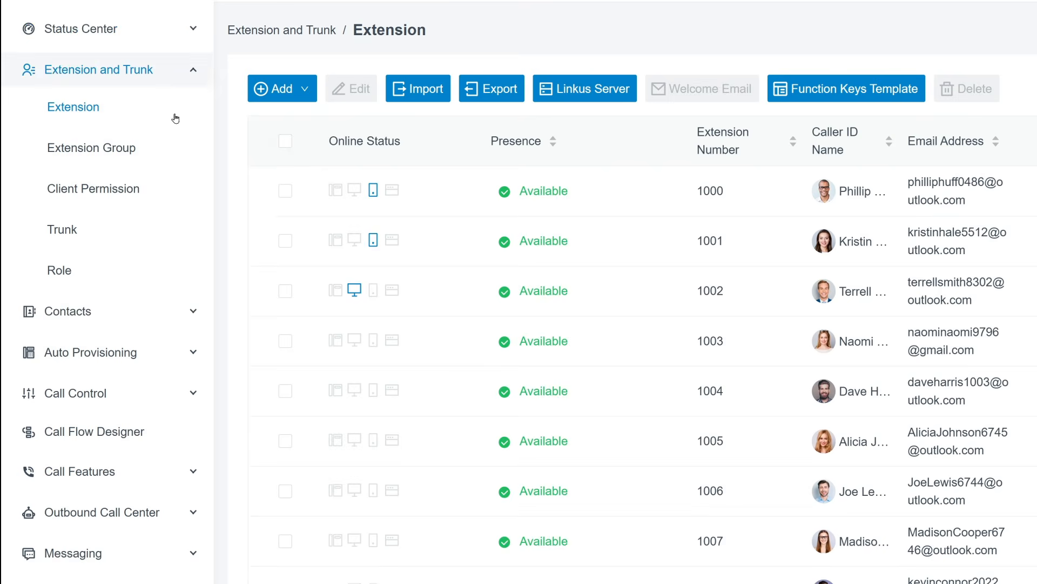
Step: Add SIP extension 1021 with first name 2N IP Intercom and save it
{"action": "mouse_move", "coordinate": [260, 101]}
{"action": "left_click", "coordinate": [276, 122]}
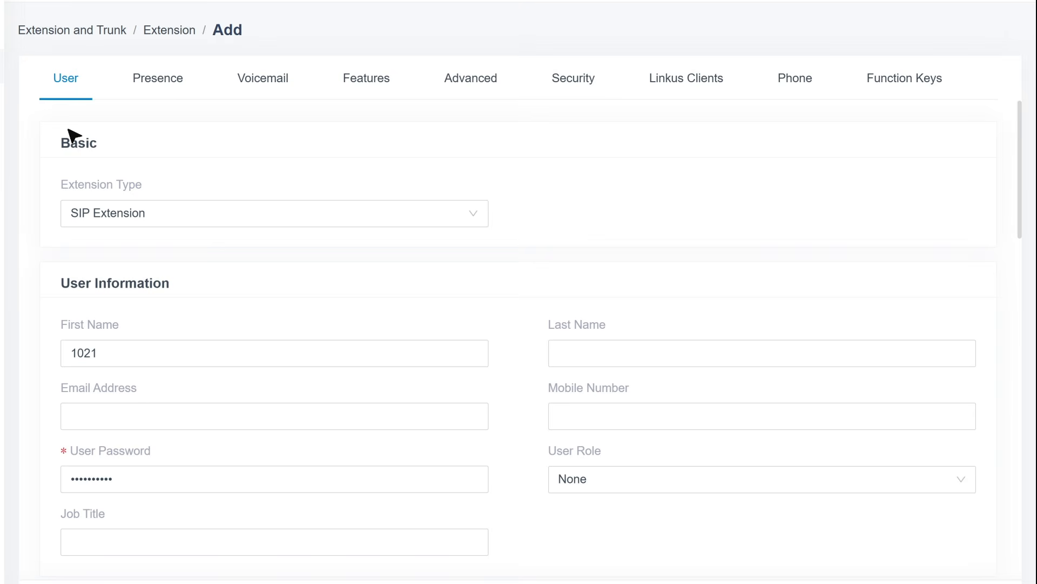
{"action": "left_click", "coordinate": [358, 348]}
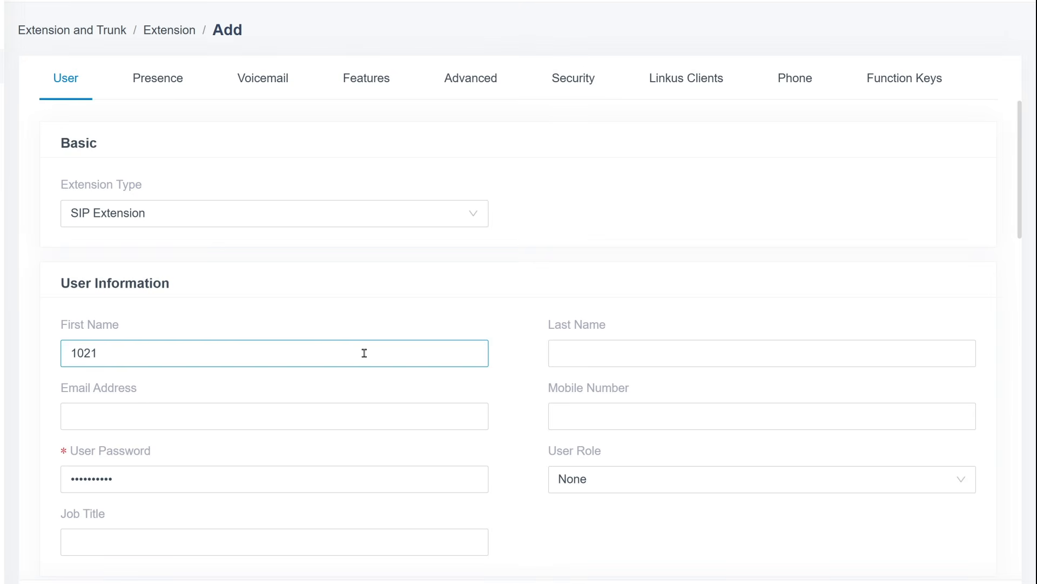
{"action": "key", "text": "ctrl+a"}
{"action": "type", "text": "2N IP Intercom"}
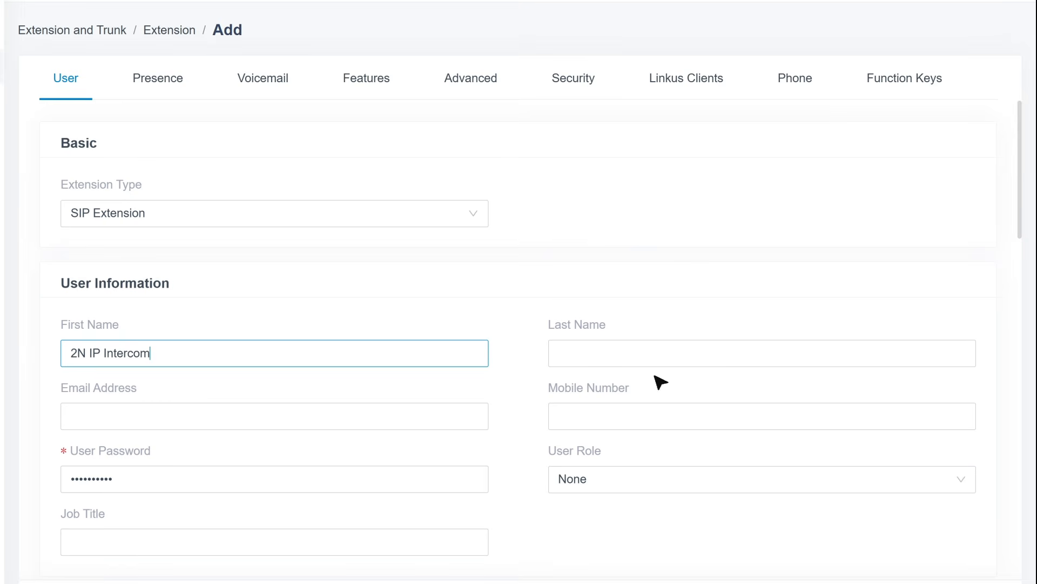
{"action": "scroll", "coordinate": [1027, 246], "scroll_direction": "down", "scroll_amount": 1}
{"action": "scroll", "coordinate": [1028, 252], "scroll_direction": "down", "scroll_amount": 10}
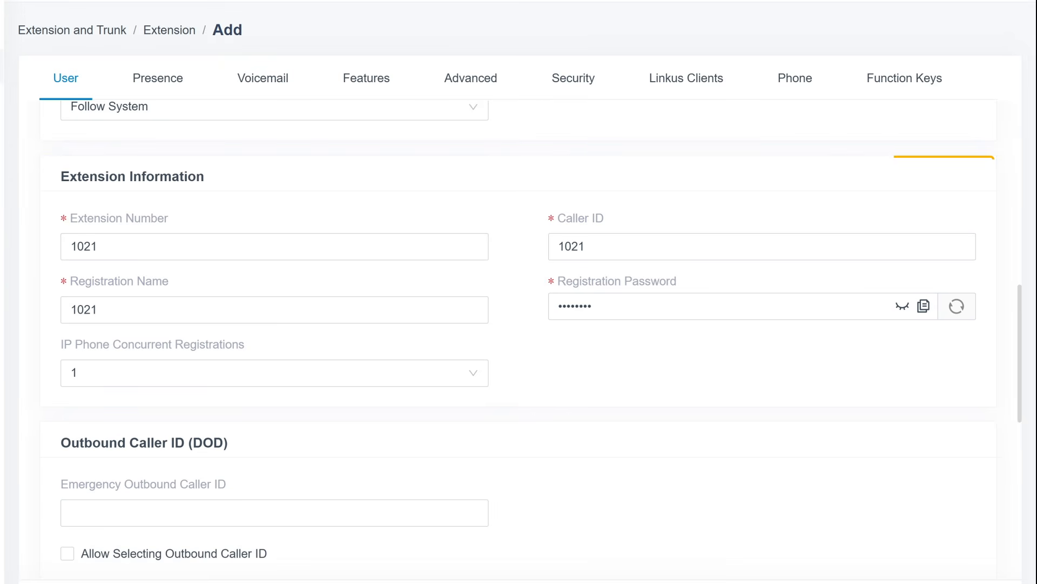
{"action": "left_click", "coordinate": [158, 578]}
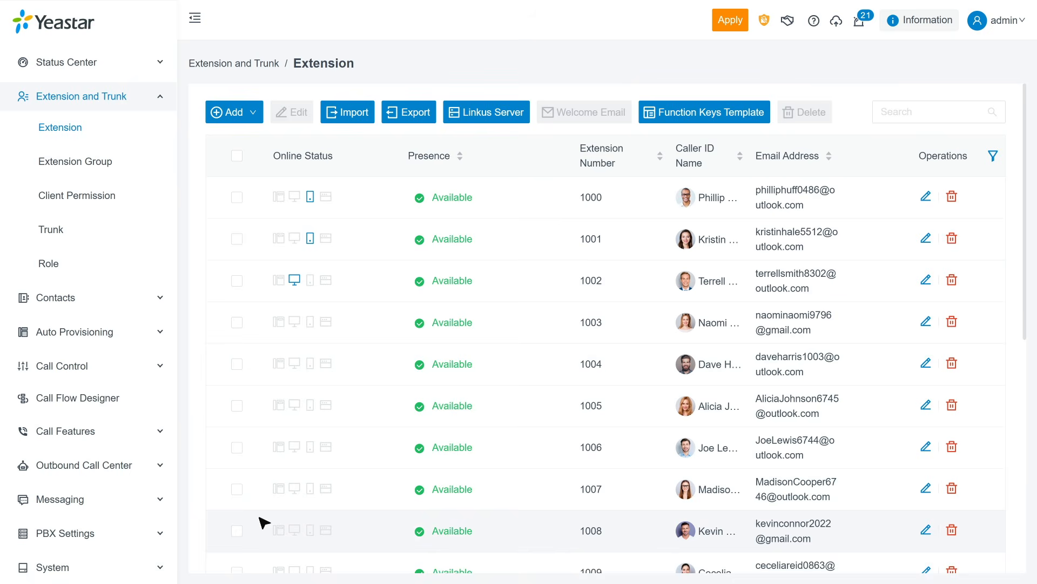
Step: Apply pending changes, then add and save extension 1022 with first name Indoor Receiver
{"action": "left_click", "coordinate": [725, 19]}
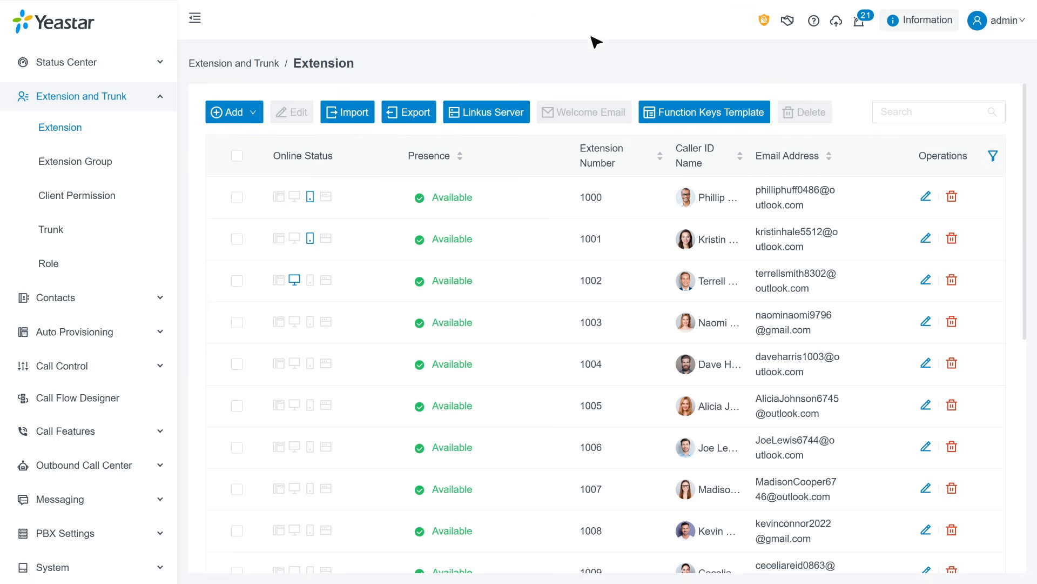
{"action": "mouse_move", "coordinate": [238, 113]}
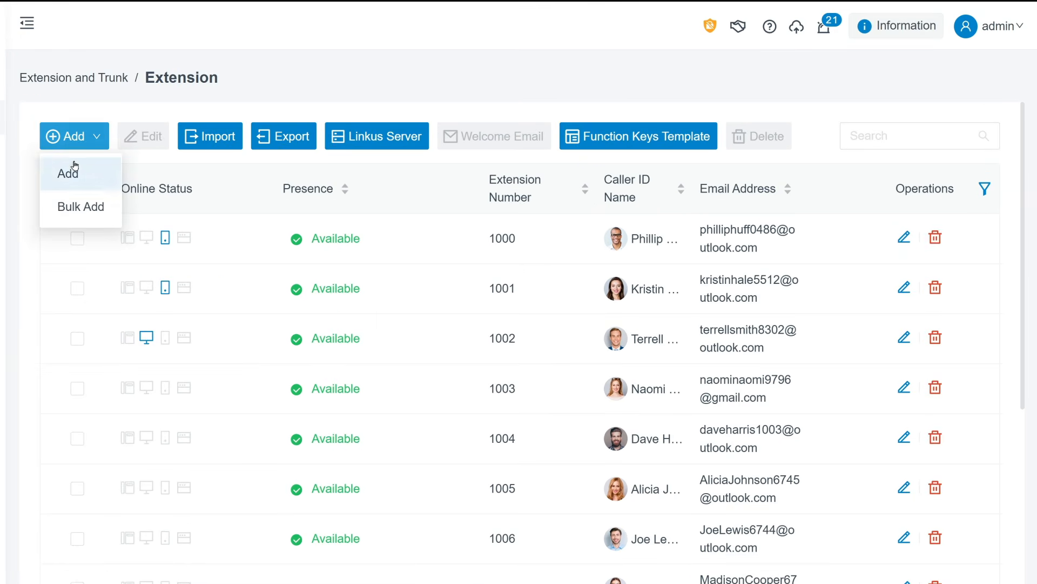
{"action": "left_click", "coordinate": [75, 166]}
{"action": "left_click", "coordinate": [261, 399]}
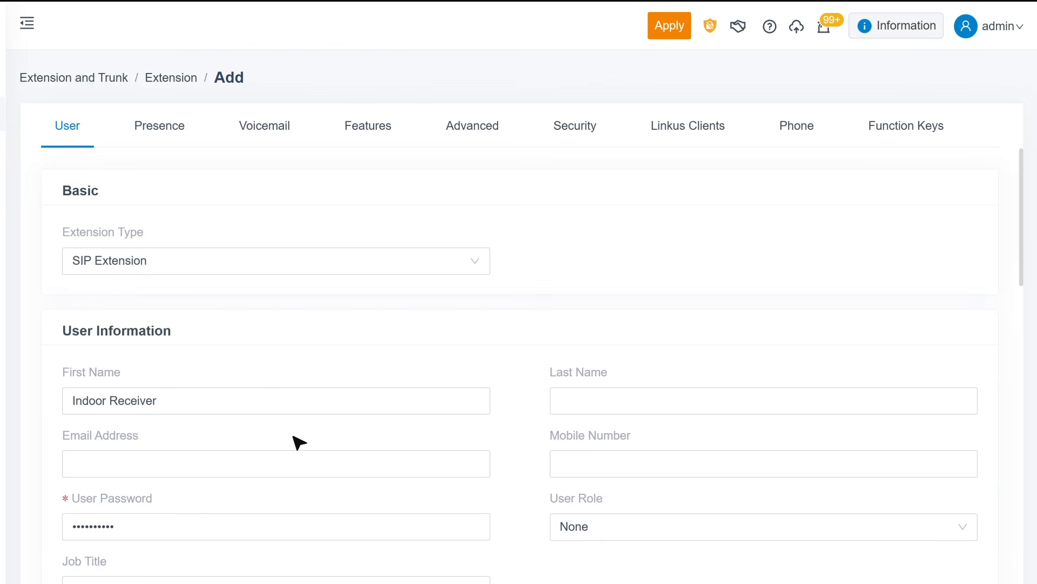
{"action": "scroll", "coordinate": [299, 442], "scroll_direction": "down", "scroll_amount": 10}
{"action": "left_click", "coordinate": [292, 435]}
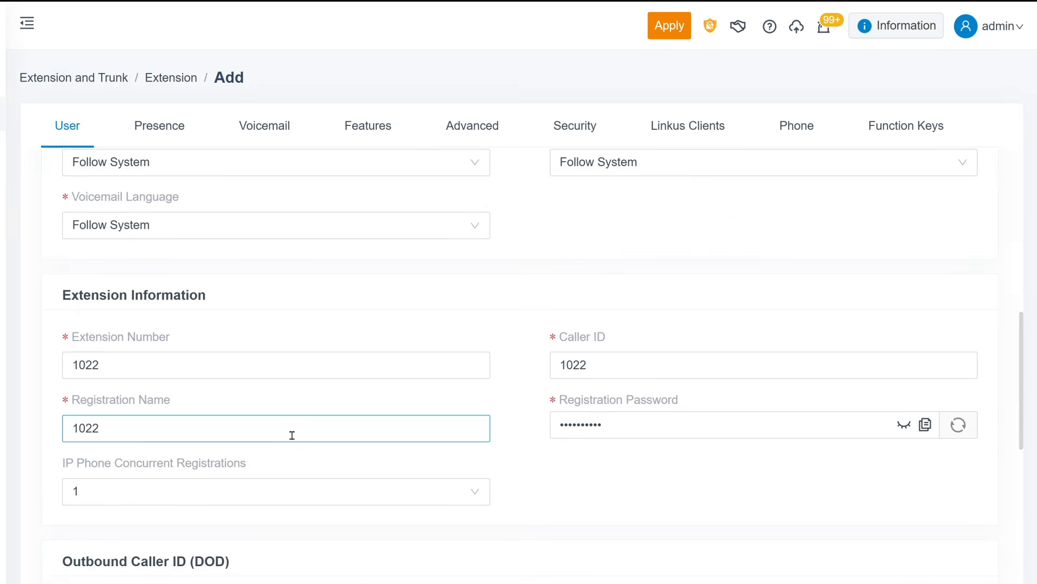
{"action": "left_click", "coordinate": [93, 541]}
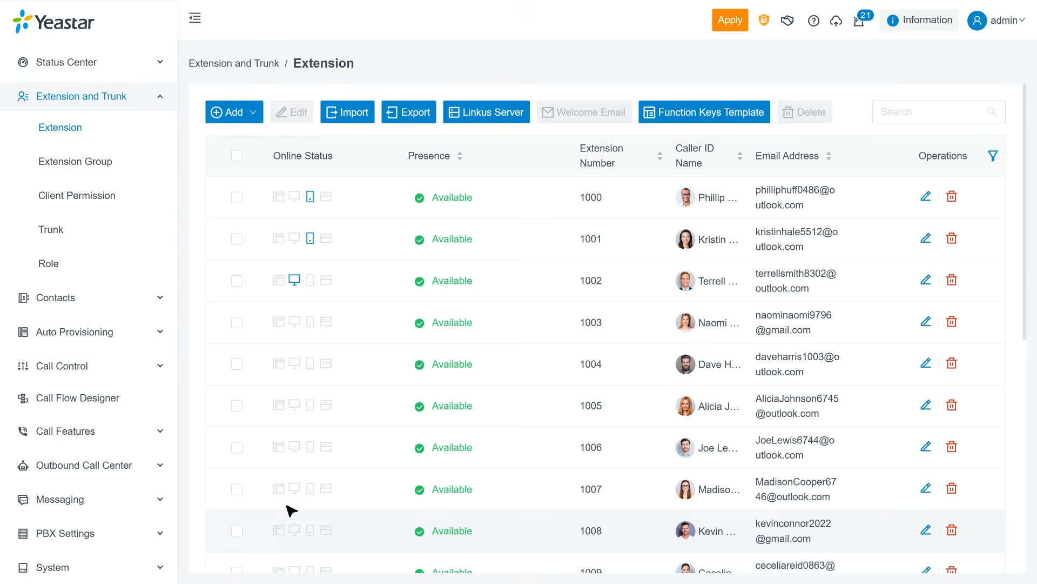
Step: Apply changes and forward extension 1021's internal no-answer calls to 1022-Indoor Receiver
{"action": "left_click", "coordinate": [734, 25]}
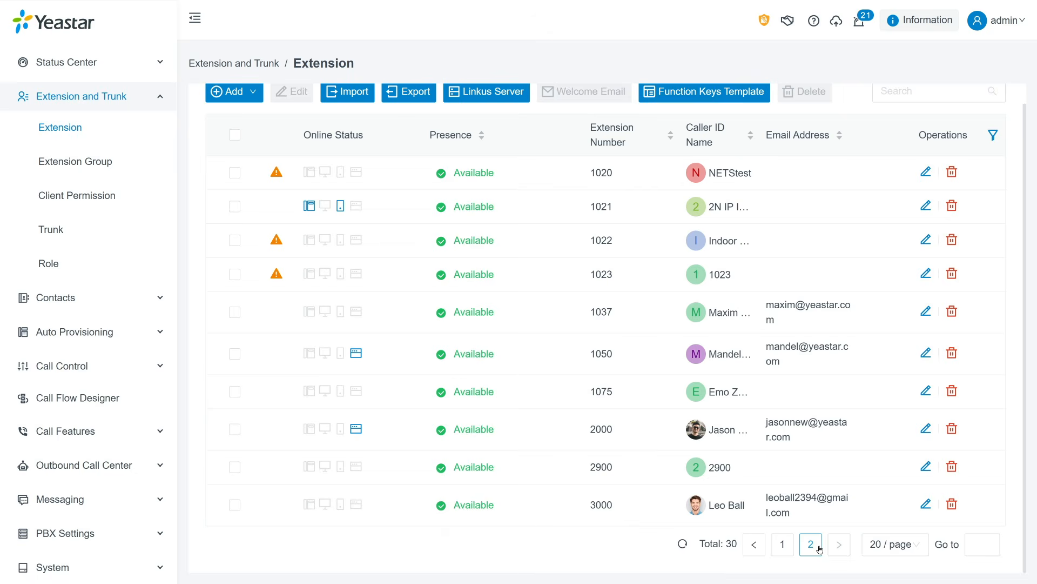
{"action": "left_click", "coordinate": [923, 207]}
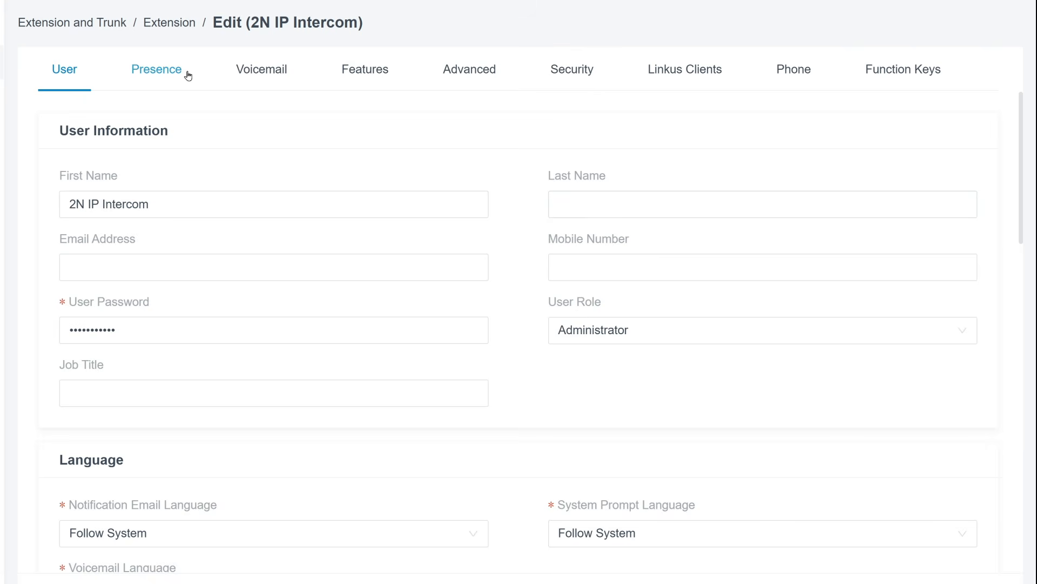
{"action": "left_click", "coordinate": [331, 105]}
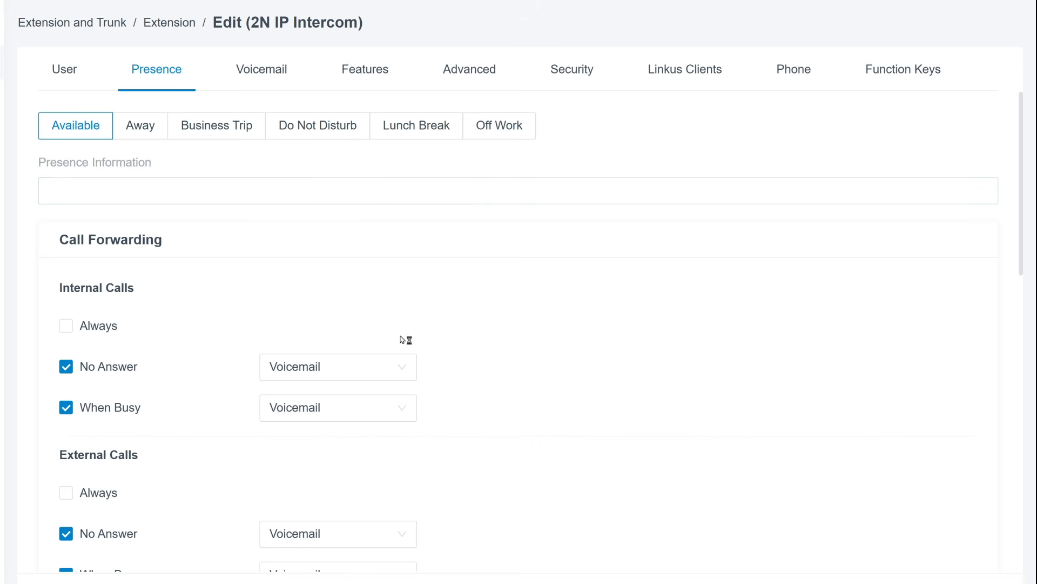
{"action": "left_click", "coordinate": [409, 368]}
{"action": "left_click", "coordinate": [371, 156]}
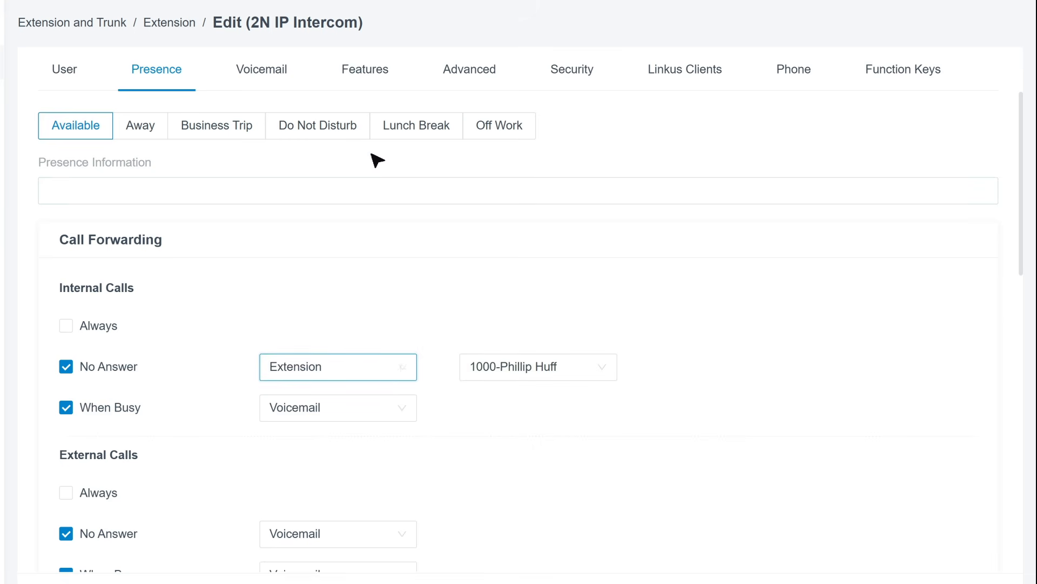
{"action": "left_click", "coordinate": [516, 370]}
{"action": "left_click_drag", "start_coordinate": [615, 196], "coordinate": [619, 317]}
{"action": "left_click", "coordinate": [568, 260]}
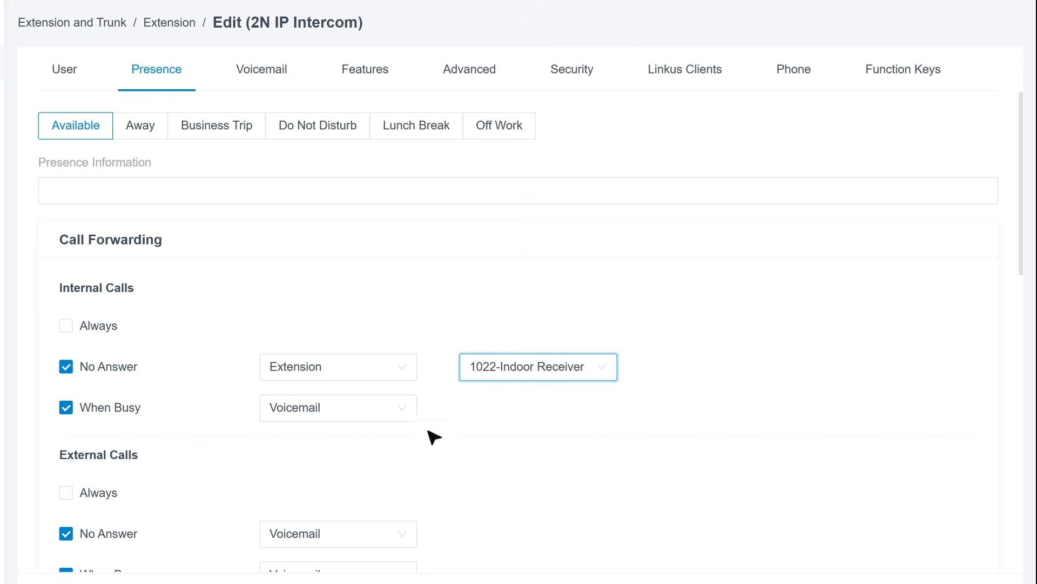
Step: Forward 1021's internal busy calls to 1022-Indoor Receiver, then save and apply
{"action": "left_click", "coordinate": [373, 410]}
{"action": "left_click", "coordinate": [349, 197]}
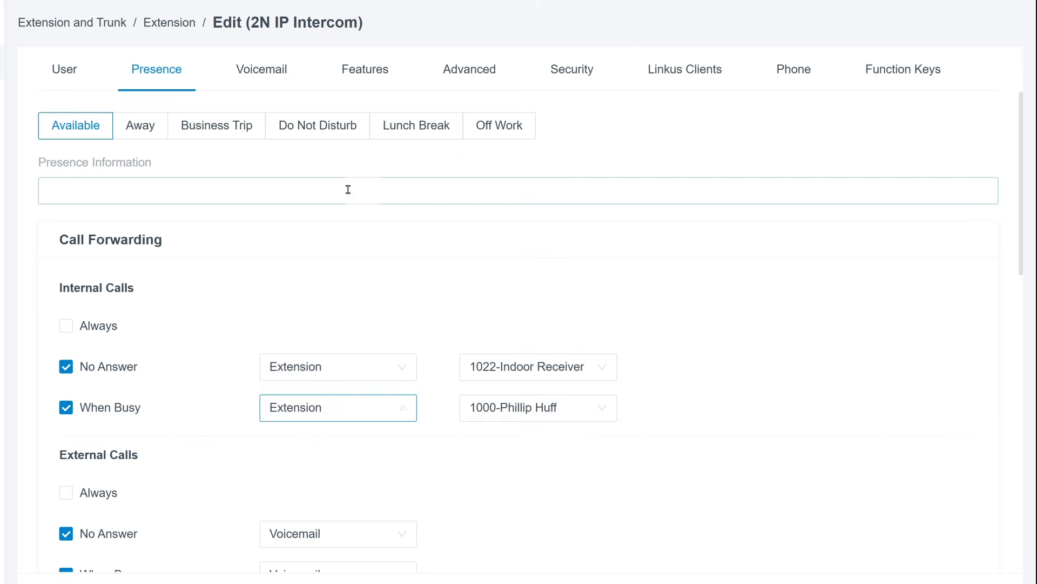
{"action": "left_click", "coordinate": [608, 419]}
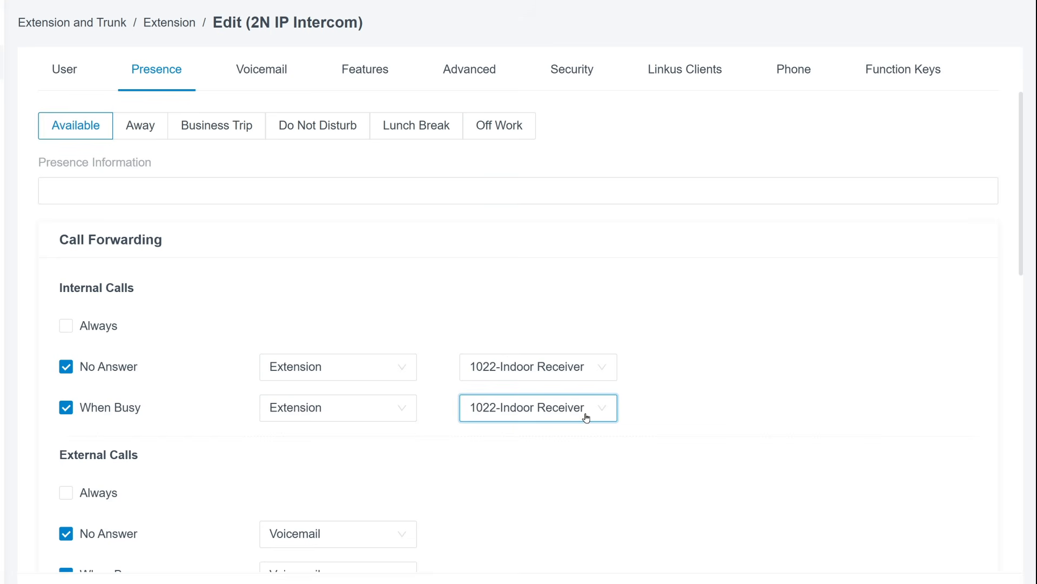
{"action": "scroll", "coordinate": [586, 417], "scroll_direction": "down", "scroll_amount": 7}
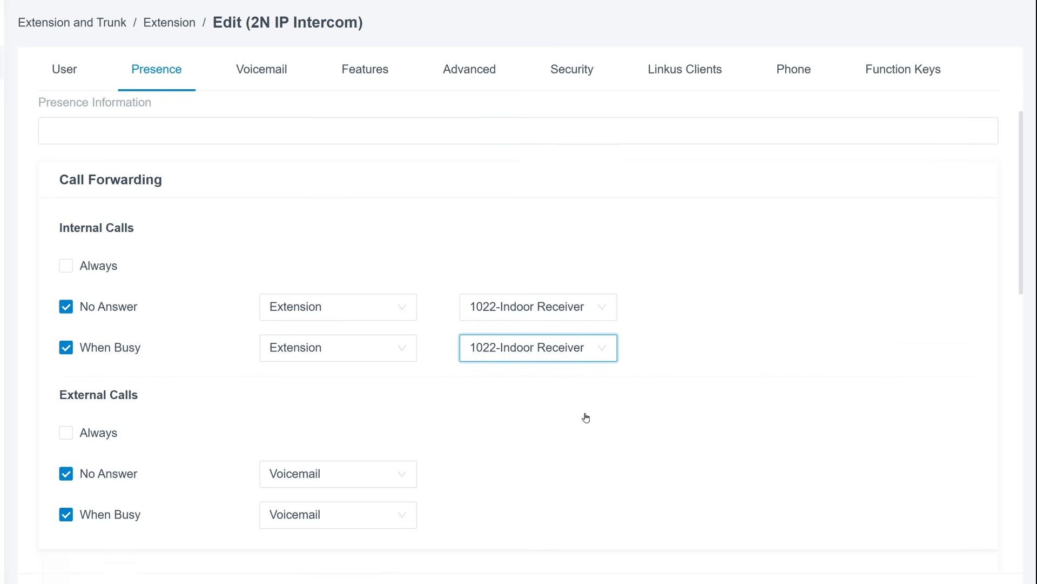
{"action": "scroll", "coordinate": [593, 420], "scroll_direction": "down", "scroll_amount": 1}
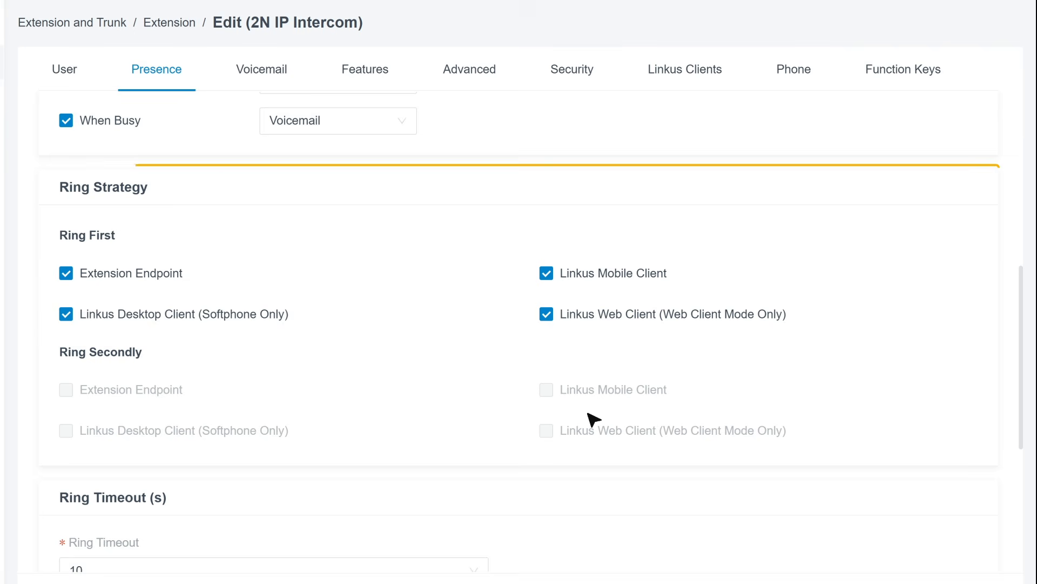
{"action": "left_click", "coordinate": [70, 567]}
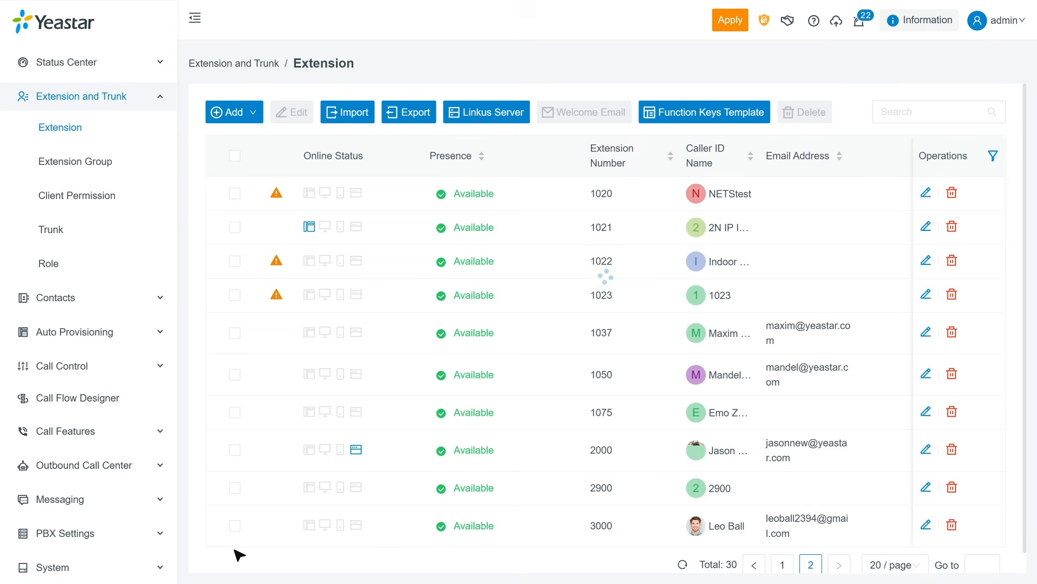
{"action": "left_click", "coordinate": [727, 27]}
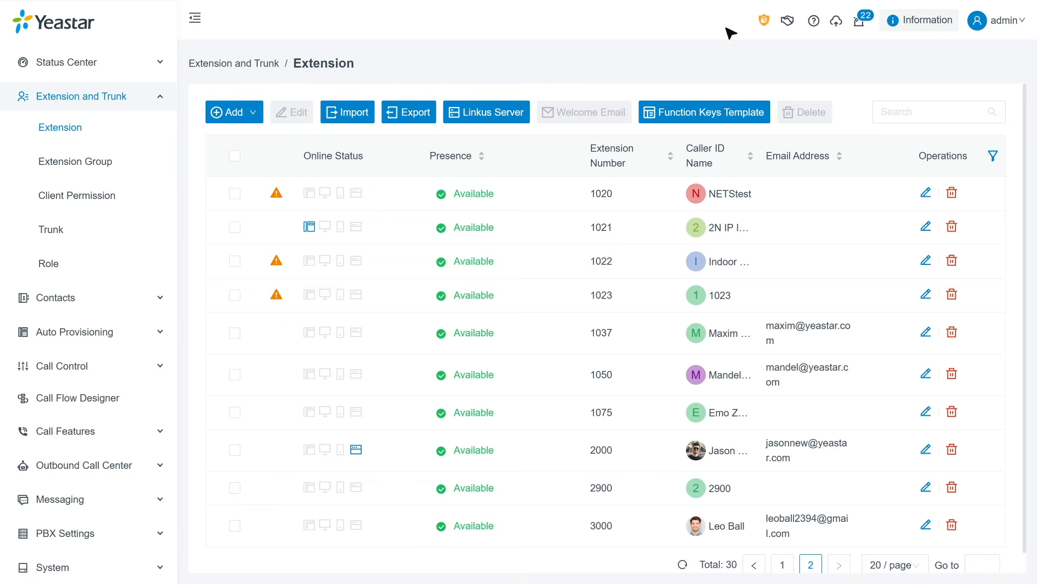
{"action": "left_click", "coordinate": [925, 226]}
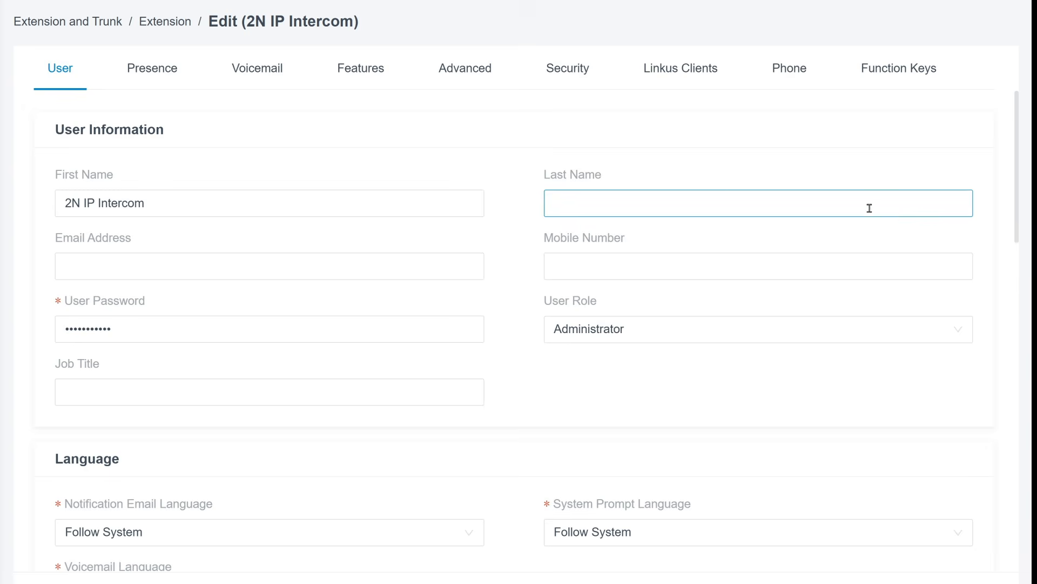
Step: Set Auto Preview to Enabled on extension 1021's Features tab, then save and apply
{"action": "left_click", "coordinate": [391, 76]}
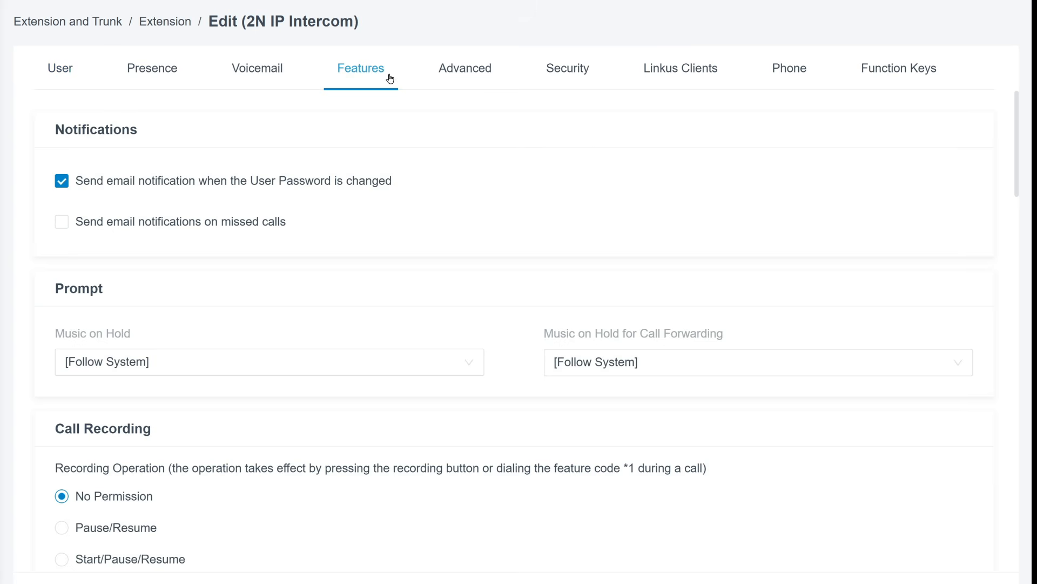
{"action": "scroll", "coordinate": [508, 144], "scroll_direction": "down", "scroll_amount": 15}
{"action": "scroll", "coordinate": [511, 146], "scroll_direction": "down", "scroll_amount": 10}
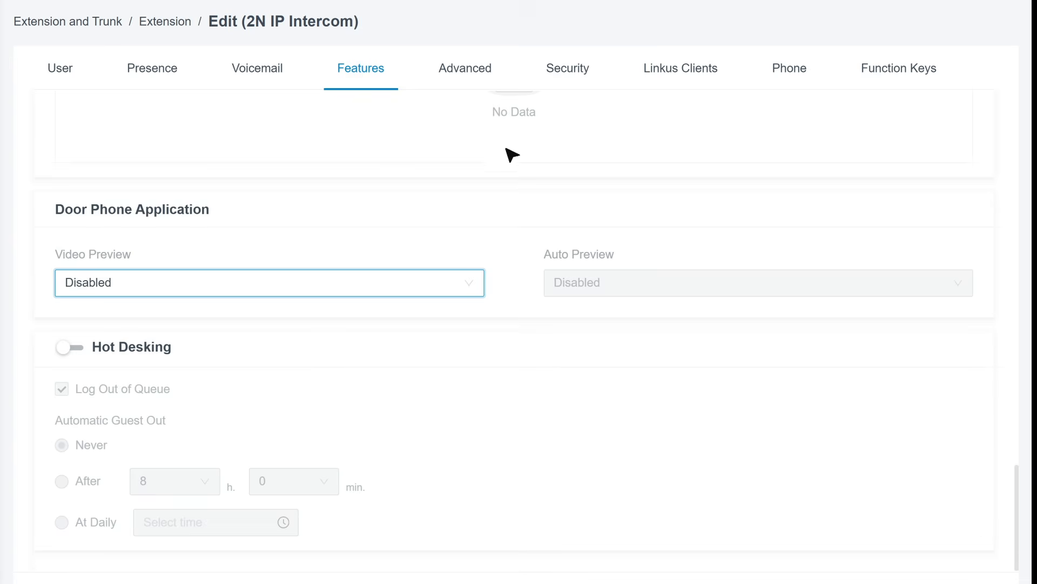
{"action": "left_click", "coordinate": [475, 291]}
{"action": "left_click", "coordinate": [467, 317]}
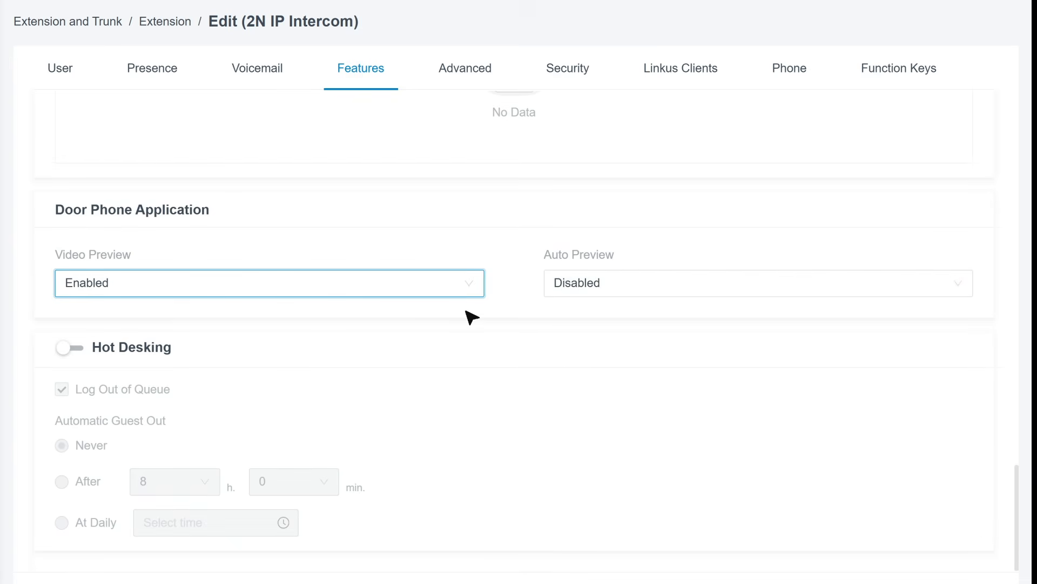
{"action": "left_click", "coordinate": [630, 282]}
{"action": "left_click", "coordinate": [630, 317]}
{"action": "scroll", "coordinate": [603, 325], "scroll_direction": "down", "scroll_amount": 1}
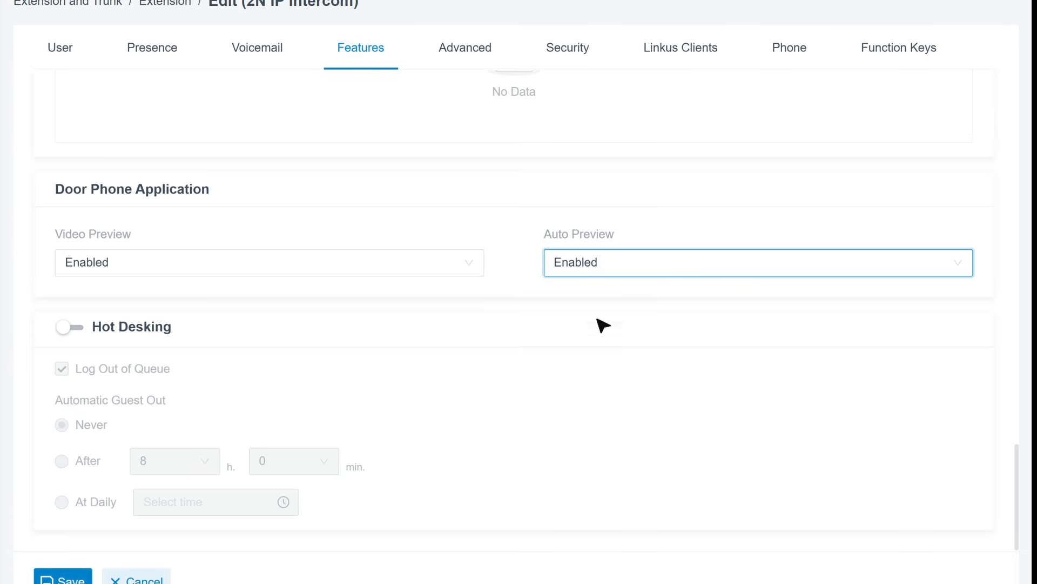
{"action": "left_click", "coordinate": [85, 538]}
{"action": "left_click", "coordinate": [741, 23]}
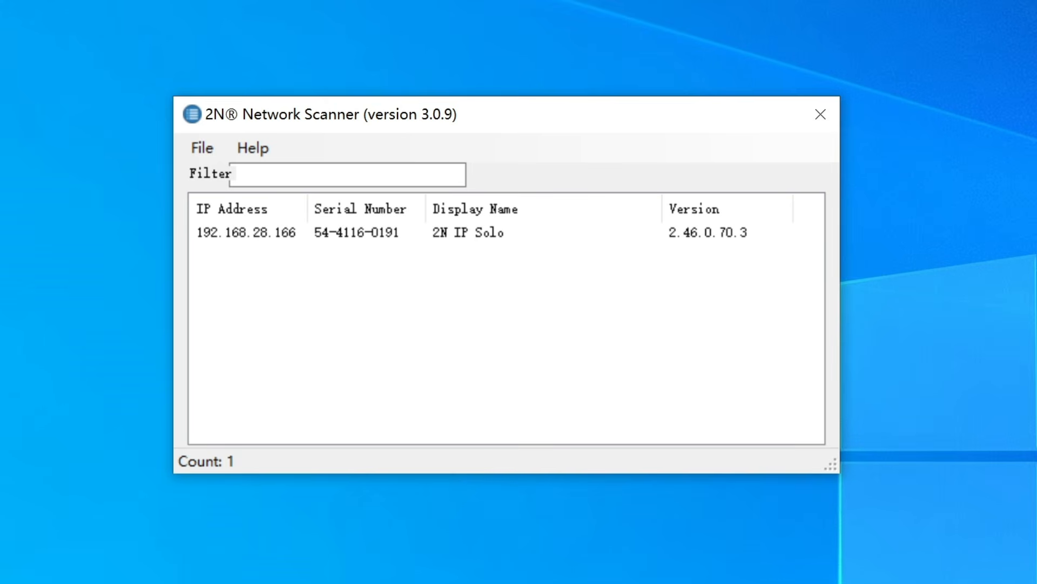
Step: Open the 2N IP Solo's Config dialog and leave DHCP unchecked
{"action": "left_click", "coordinate": [555, 236]}
{"action": "right_click", "coordinate": [555, 237]}
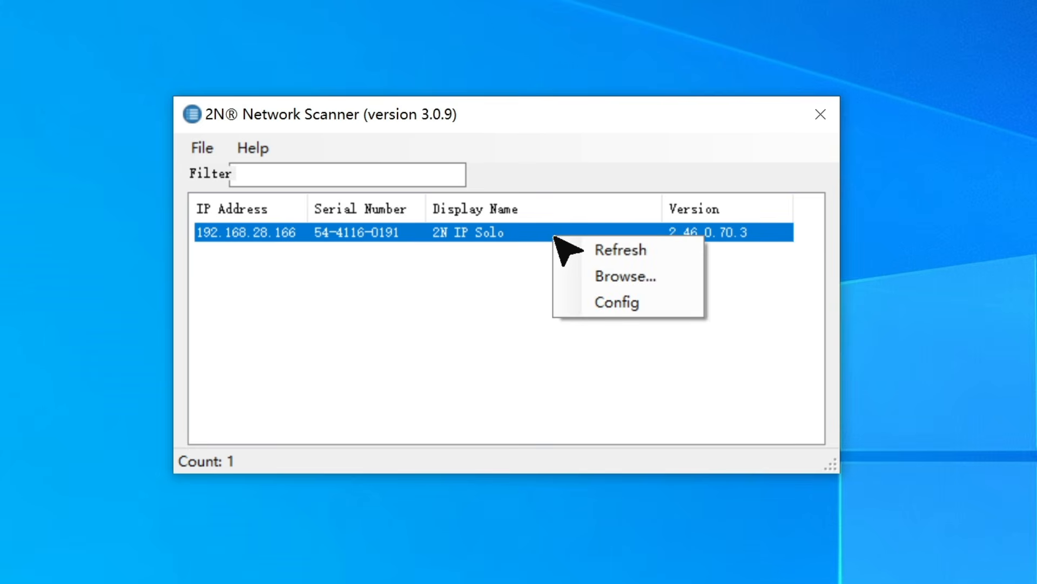
{"action": "left_click", "coordinate": [645, 296]}
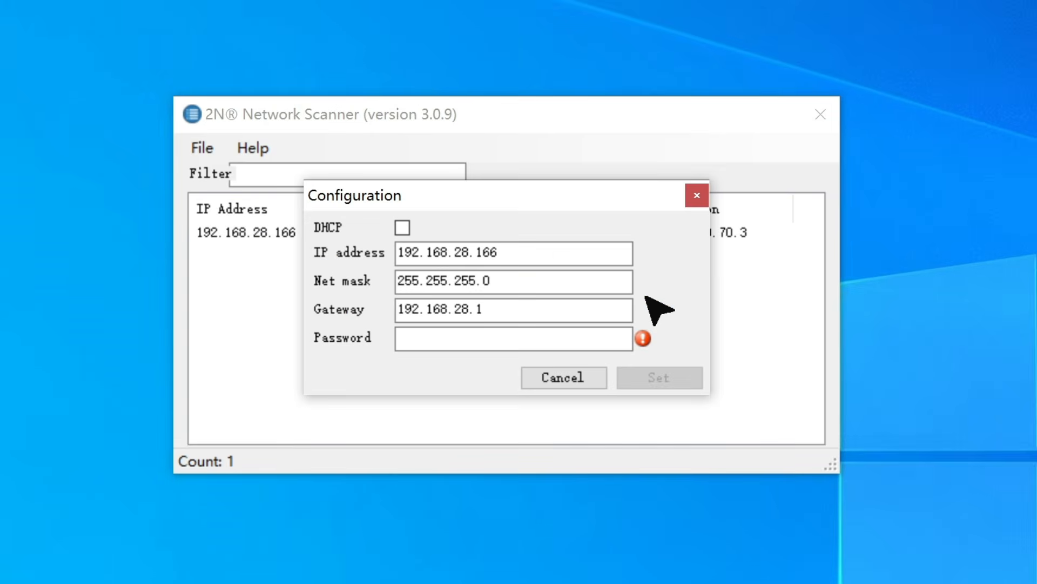
{"action": "left_click", "coordinate": [411, 227]}
{"action": "left_click", "coordinate": [410, 228]}
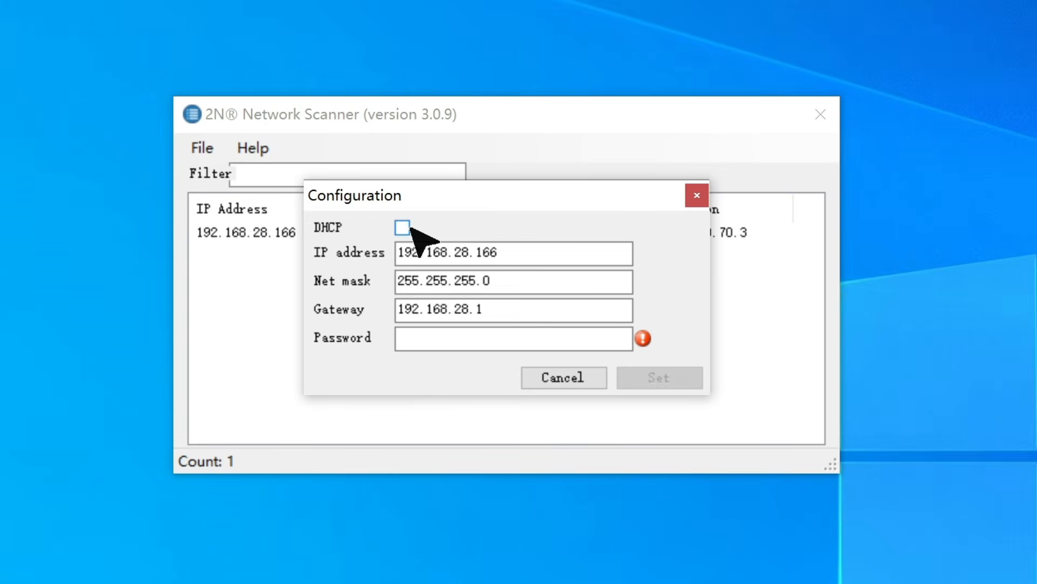
Step: Confirm IP 192.168.28.166, mask 255.255.255.0, gateway 192.168.28.1, enter the device password, and set
{"action": "left_click", "coordinate": [550, 252]}
{"action": "left_click", "coordinate": [555, 280]}
{"action": "left_click", "coordinate": [585, 308]}
{"action": "left_click", "coordinate": [598, 335]}
{"action": "type", "text": "●●●●●●●●●●●"}
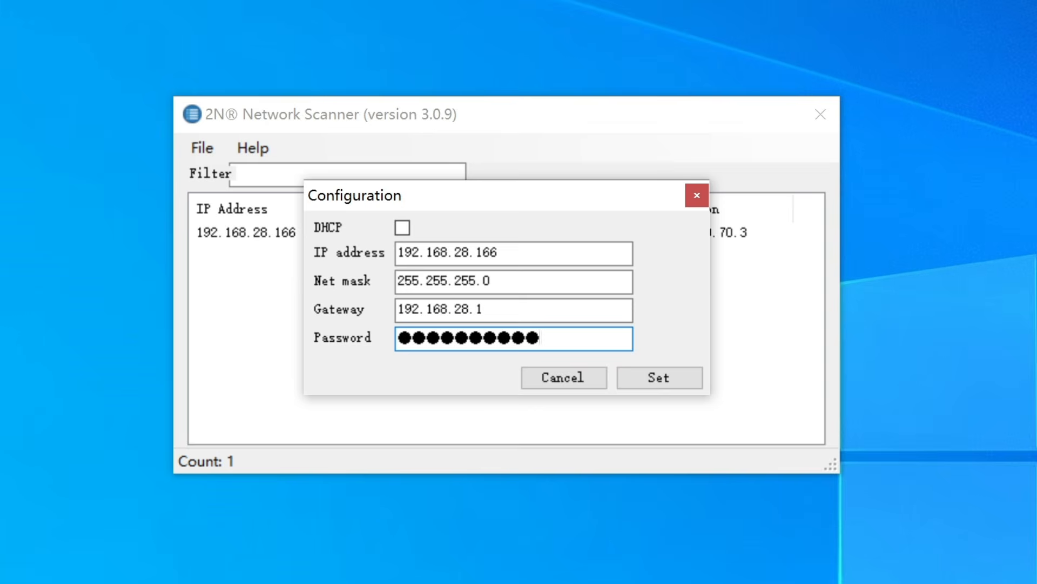
{"action": "left_click", "coordinate": [664, 377]}
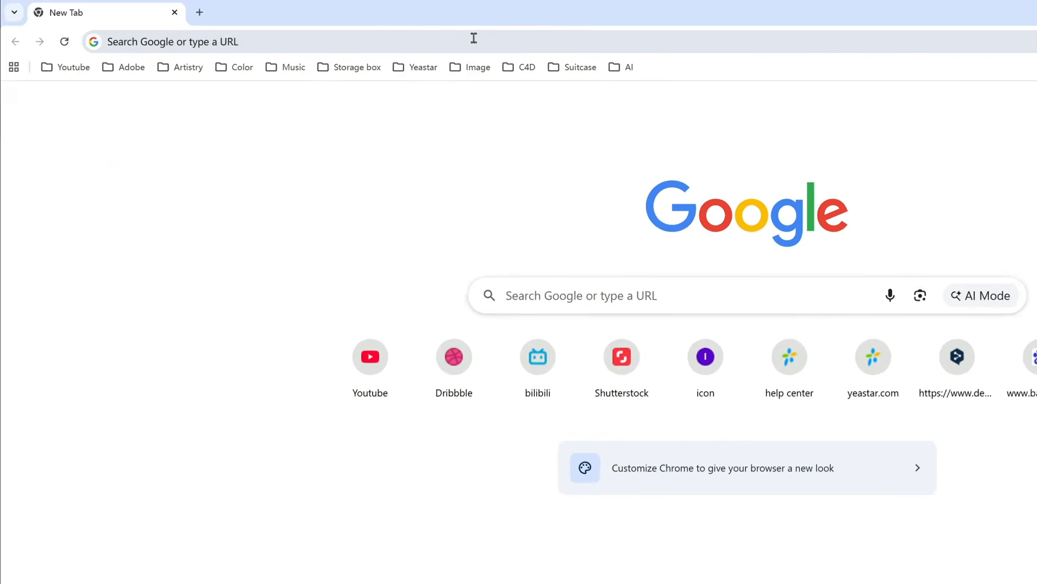
{"action": "left_click", "coordinate": [494, 39]}
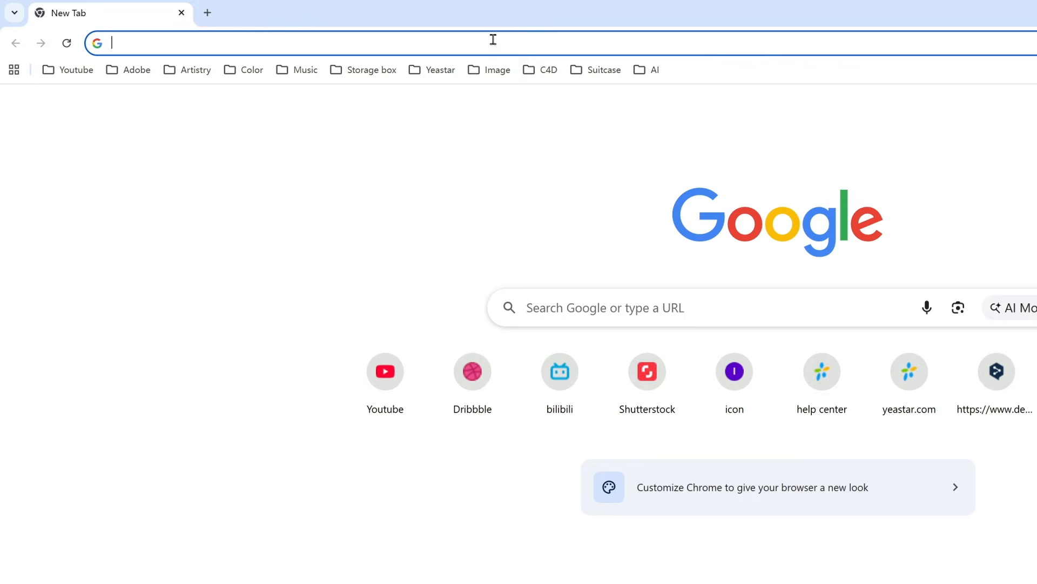
Step: Browse to 192.168.28.166, log in, and tick SIP Account Enabled for SIP 1 under Calling
{"action": "type", "text": "192.168.28.166"}
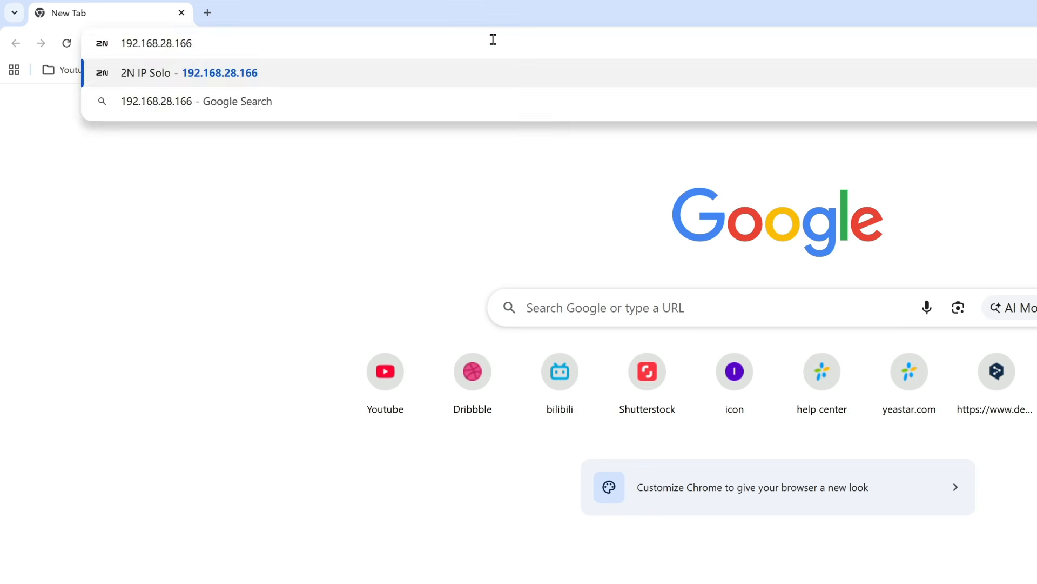
{"action": "key", "text": "Return"}
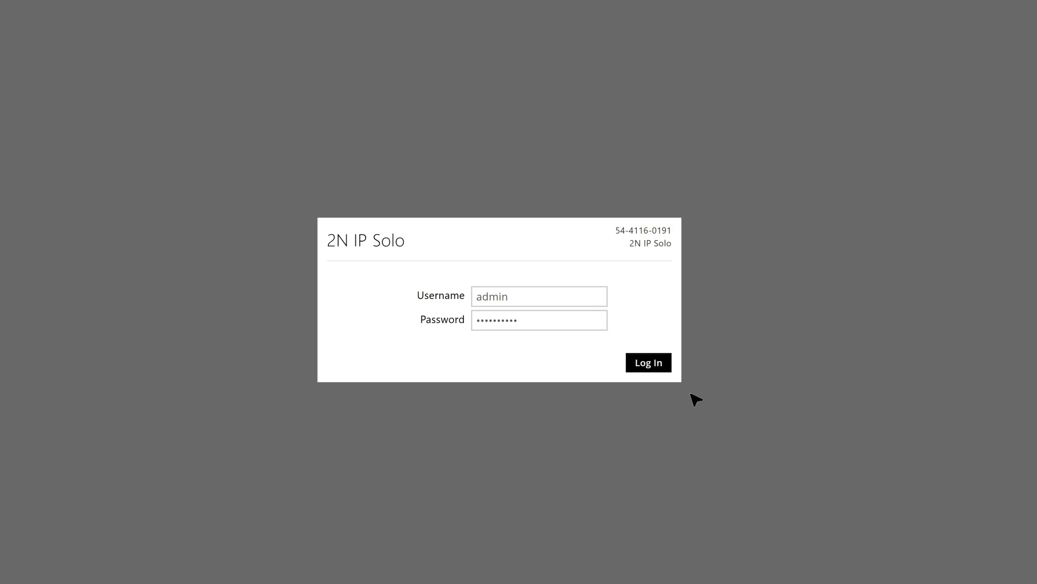
{"action": "left_click", "coordinate": [658, 368]}
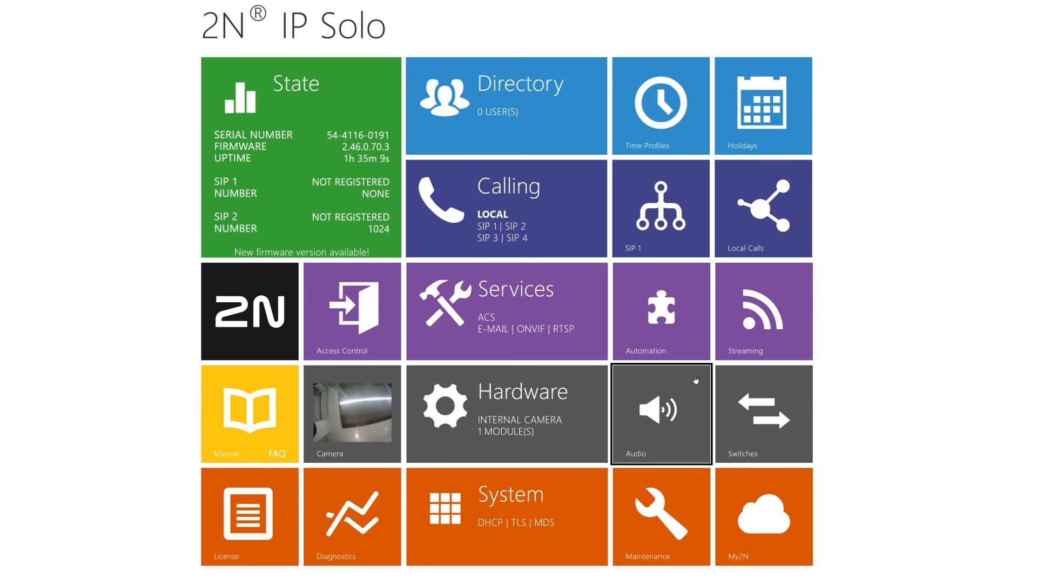
{"action": "left_click", "coordinate": [577, 237]}
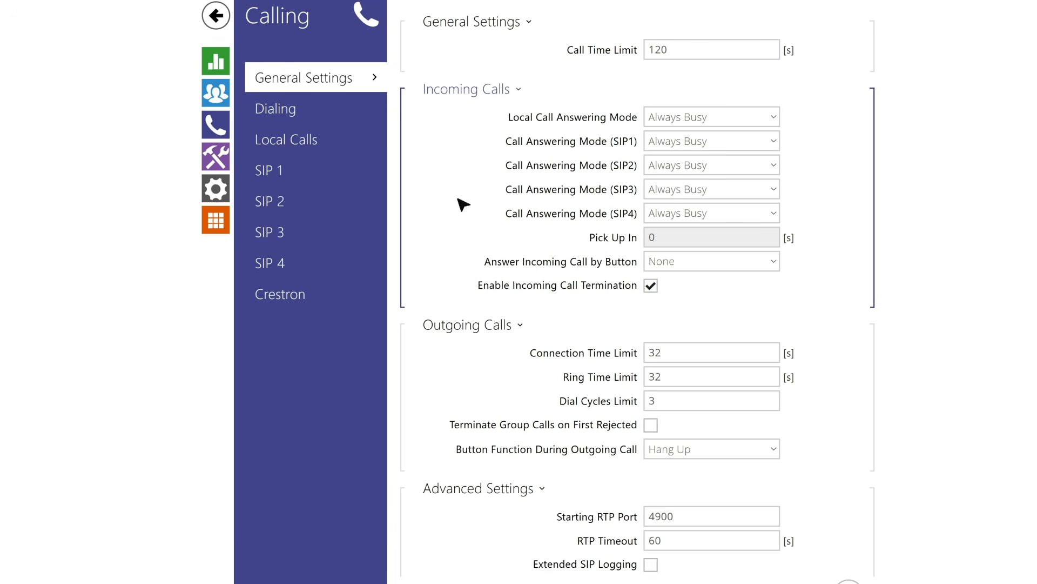
{"action": "left_click", "coordinate": [366, 181]}
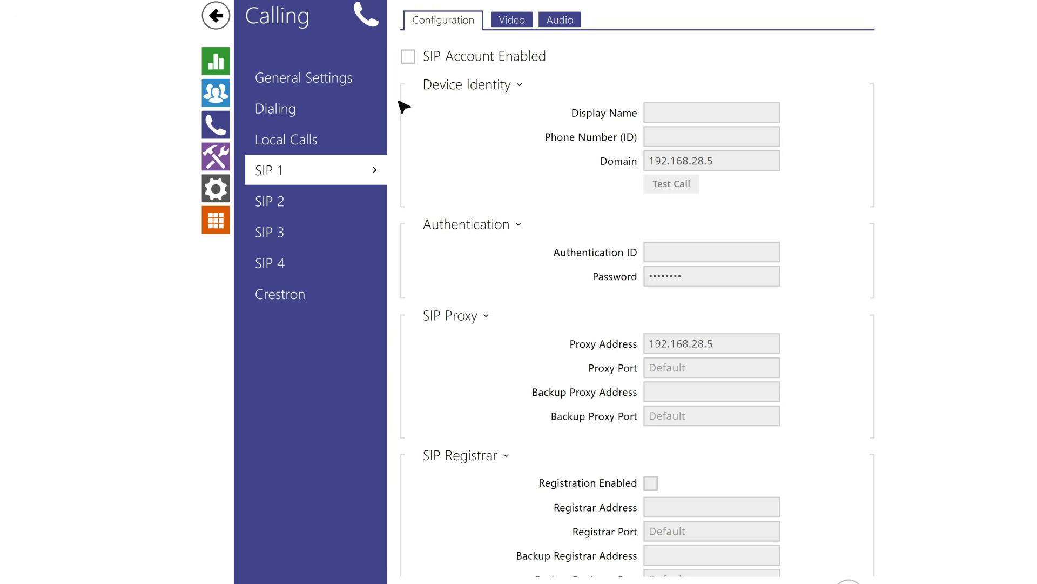
{"action": "left_click", "coordinate": [408, 56]}
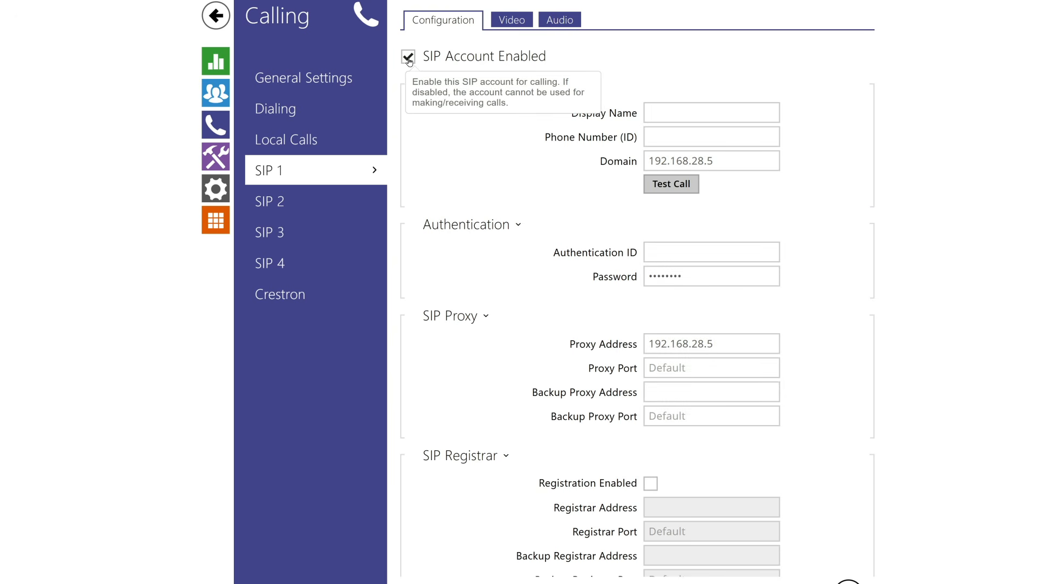
{"action": "left_click", "coordinate": [737, 114]}
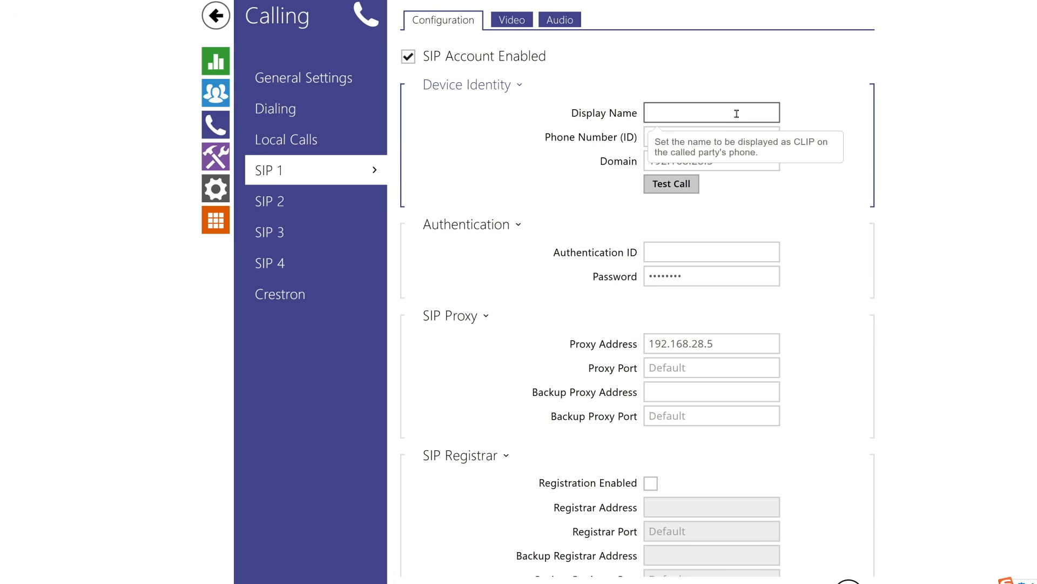
Step: Set SIP 1 display name to 2N IP Solo and phone number to 1021
{"action": "type", "text": "2N IP Solo"}
{"action": "left_click", "coordinate": [756, 136]}
{"action": "type", "text": "1021"}
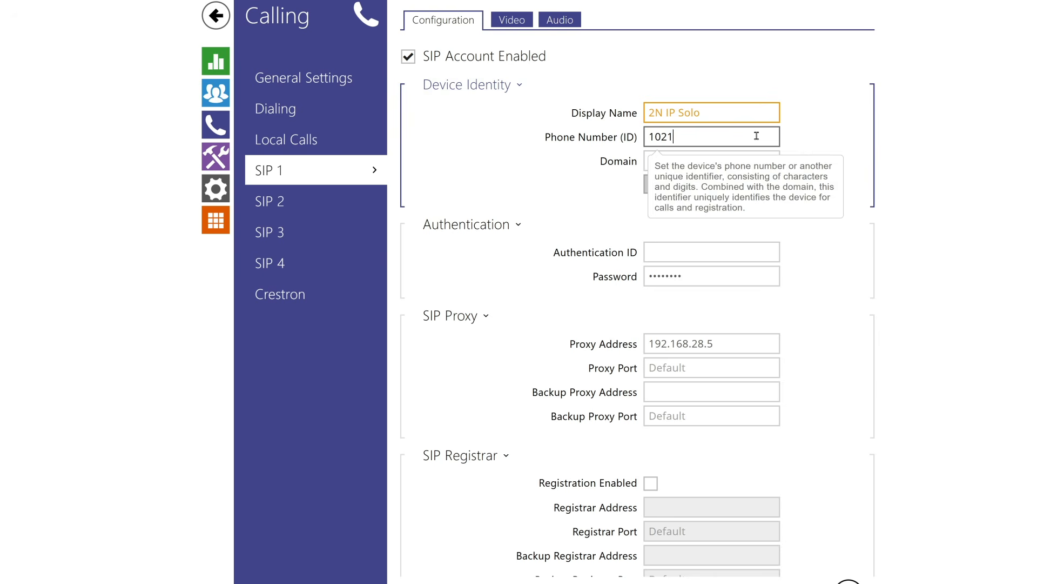
{"action": "left_click", "coordinate": [766, 160]}
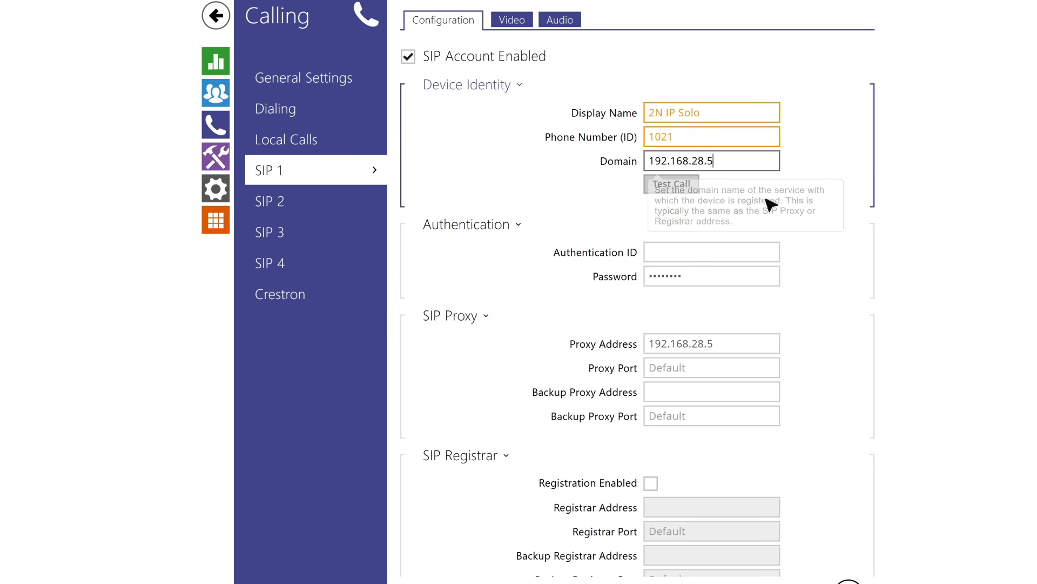
Step: Enter authentication ID 1021, a new account password, and proxy port 5083
{"action": "left_click", "coordinate": [758, 251]}
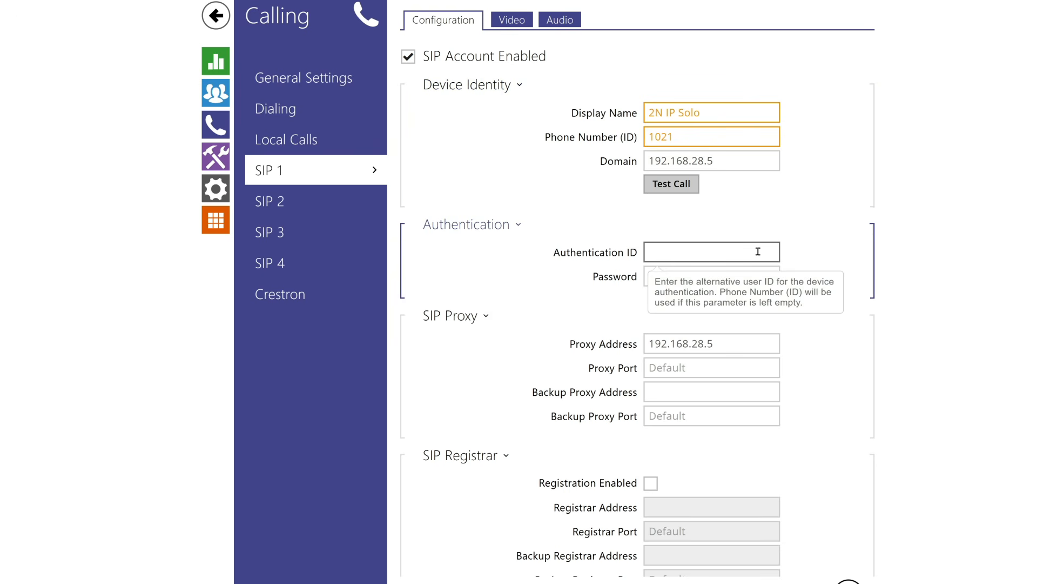
{"action": "type", "text": "1021"}
{"action": "left_click", "coordinate": [761, 276]}
{"action": "key", "text": "ctrl+a"}
{"action": "key", "text": "BackSpace"}
{"action": "type", "text": "•••••••"}
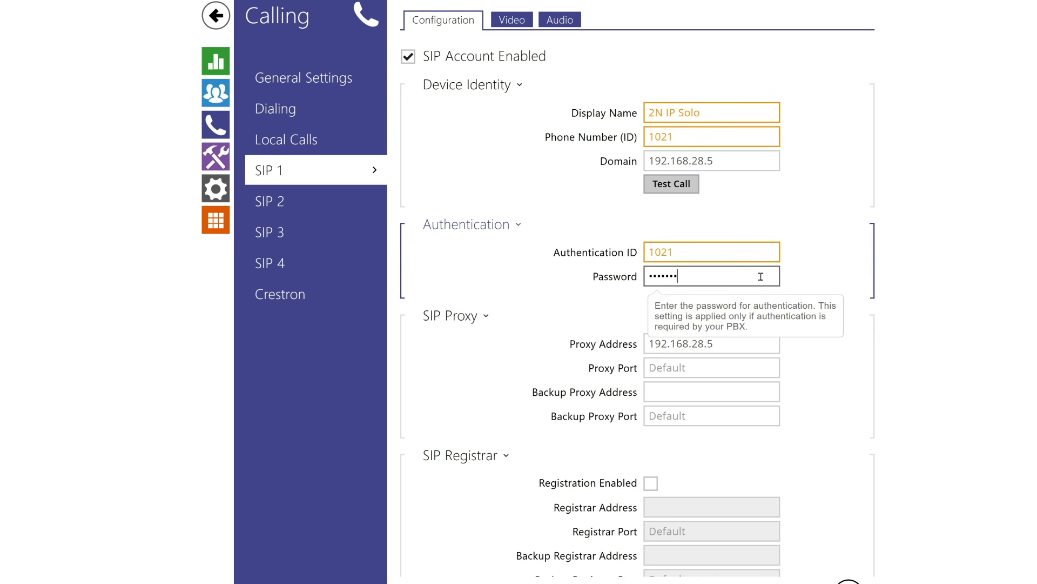
{"action": "type", "text": "•"}
{"action": "left_click", "coordinate": [768, 341]}
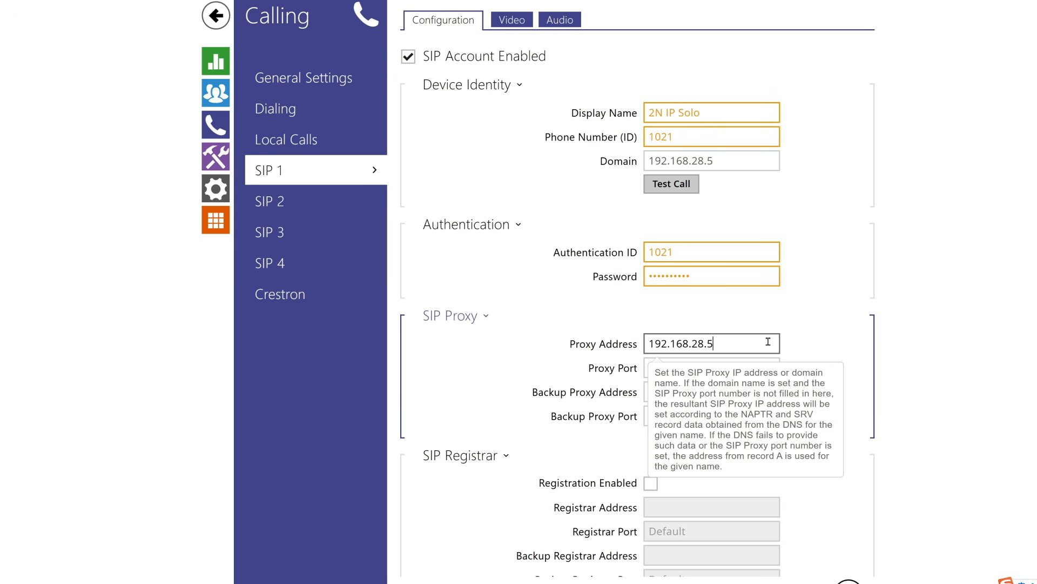
{"action": "left_click", "coordinate": [769, 366]}
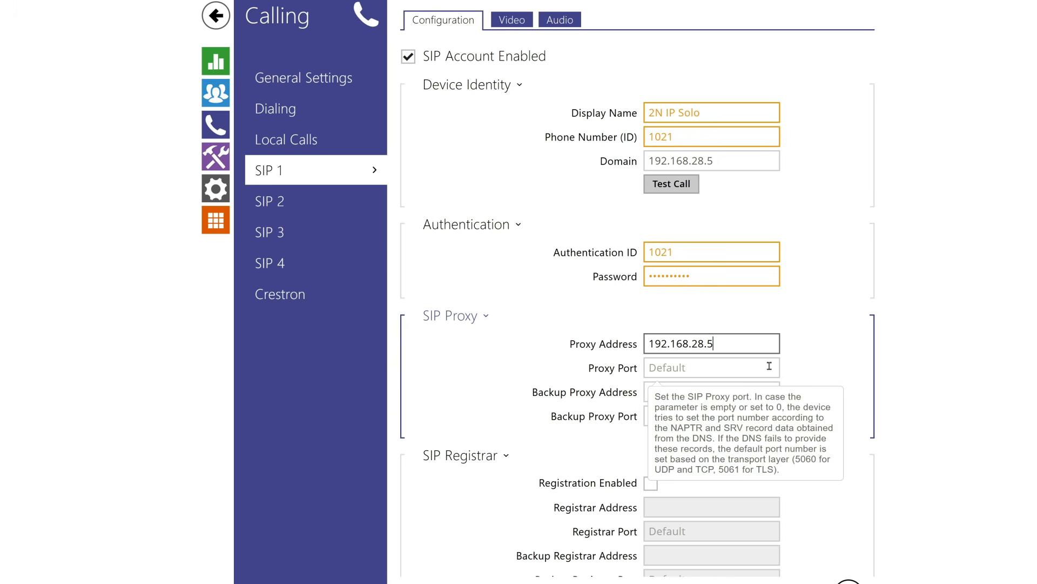
{"action": "type", "text": "5083"}
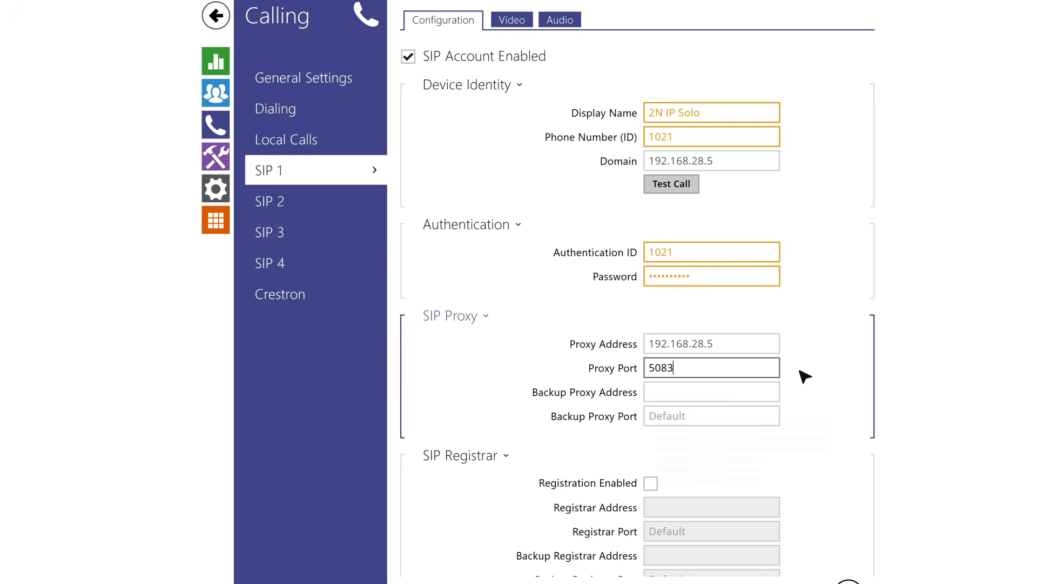
{"action": "scroll", "coordinate": [805, 376], "scroll_direction": "down", "scroll_amount": 3}
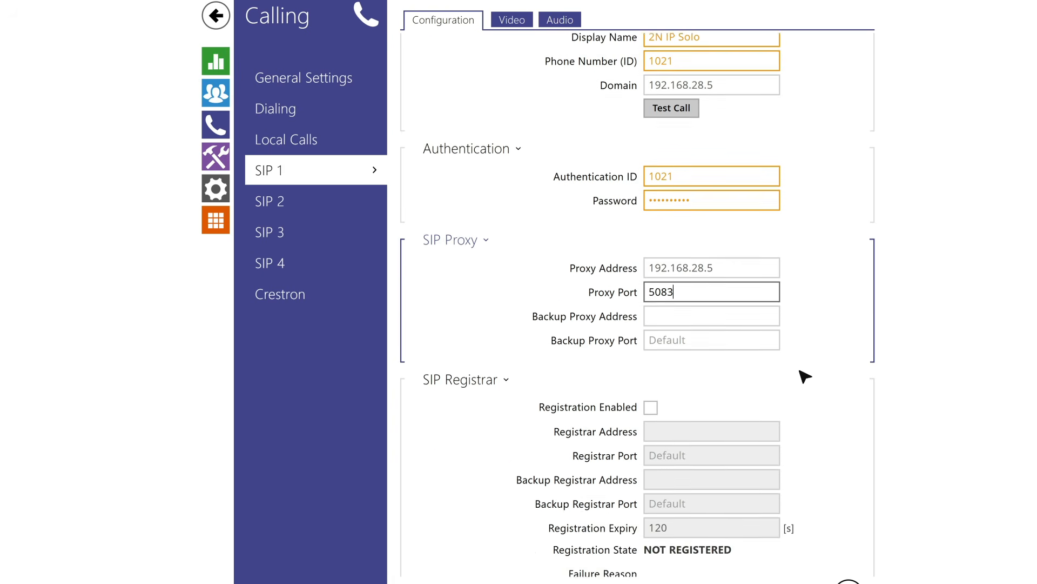
Step: Enable registration with registrar 192.168.28.5 port 5083, save, and return to the dashboard
{"action": "left_click", "coordinate": [657, 338]}
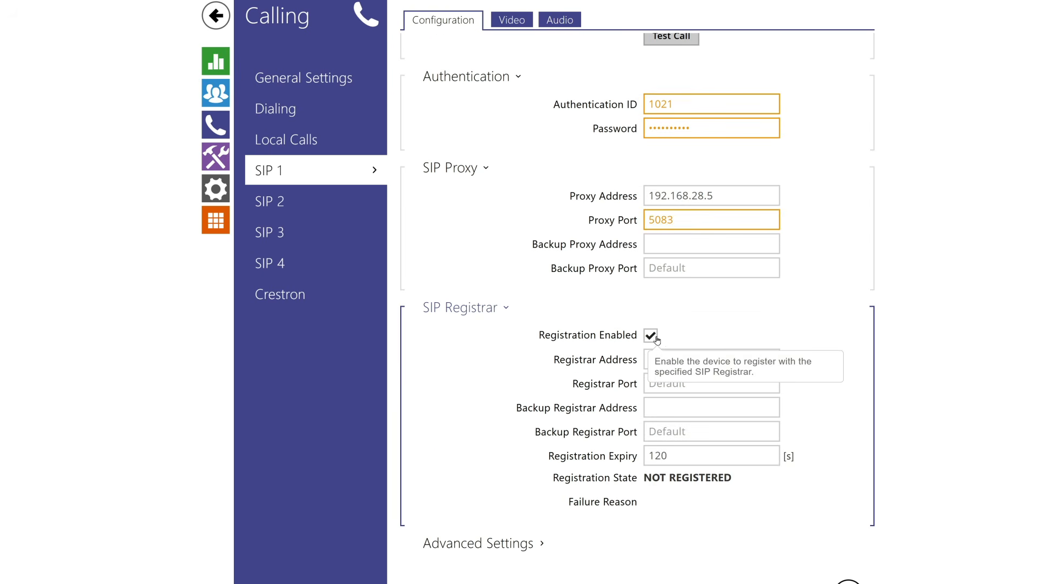
{"action": "left_click", "coordinate": [748, 357]}
{"action": "type", "text": "19"}
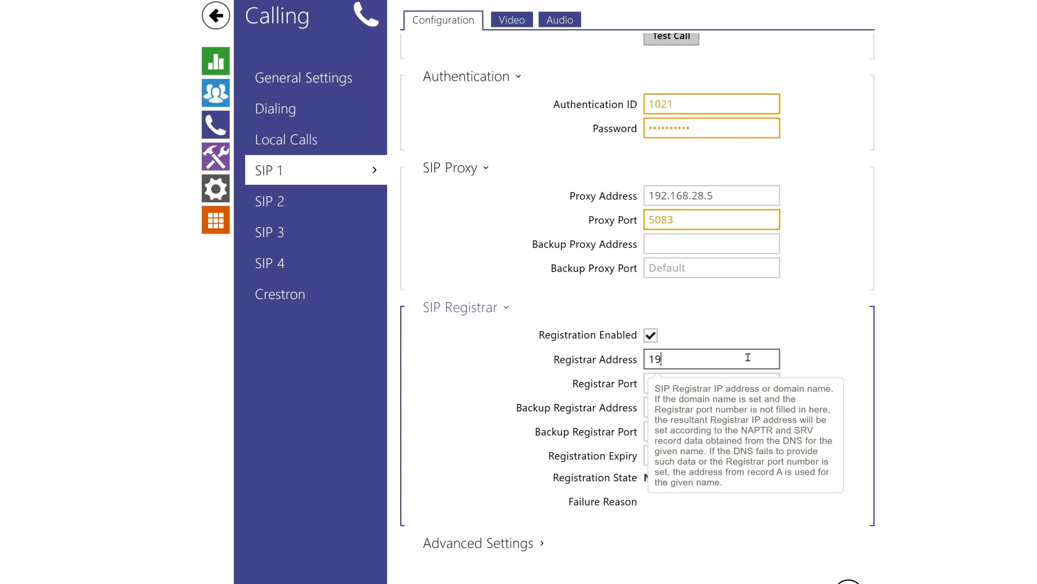
{"action": "type", "text": "2.168.28.5"}
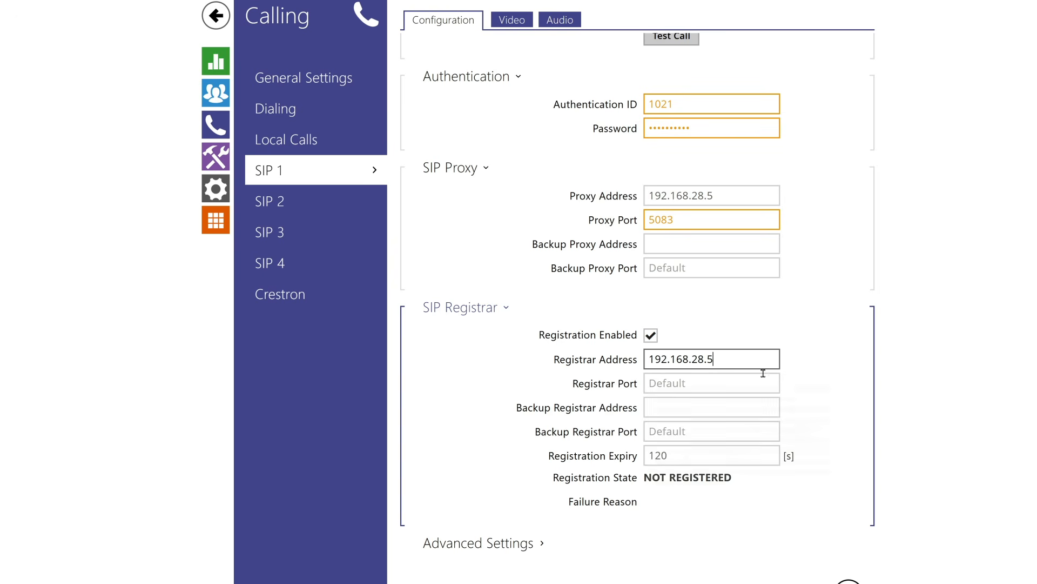
{"action": "left_click", "coordinate": [763, 379]}
{"action": "type", "text": "5083"}
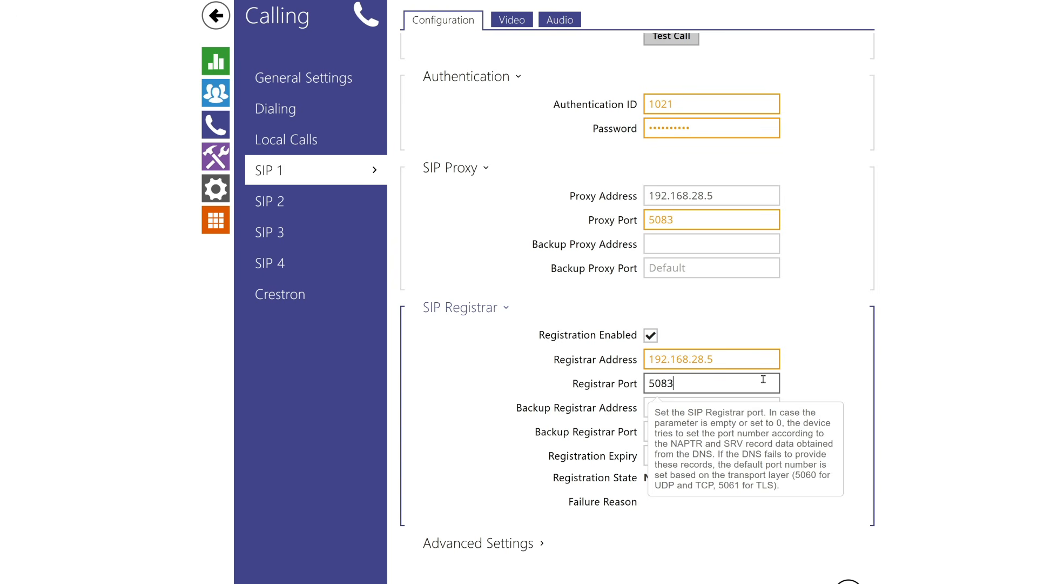
{"action": "left_click", "coordinate": [849, 506]}
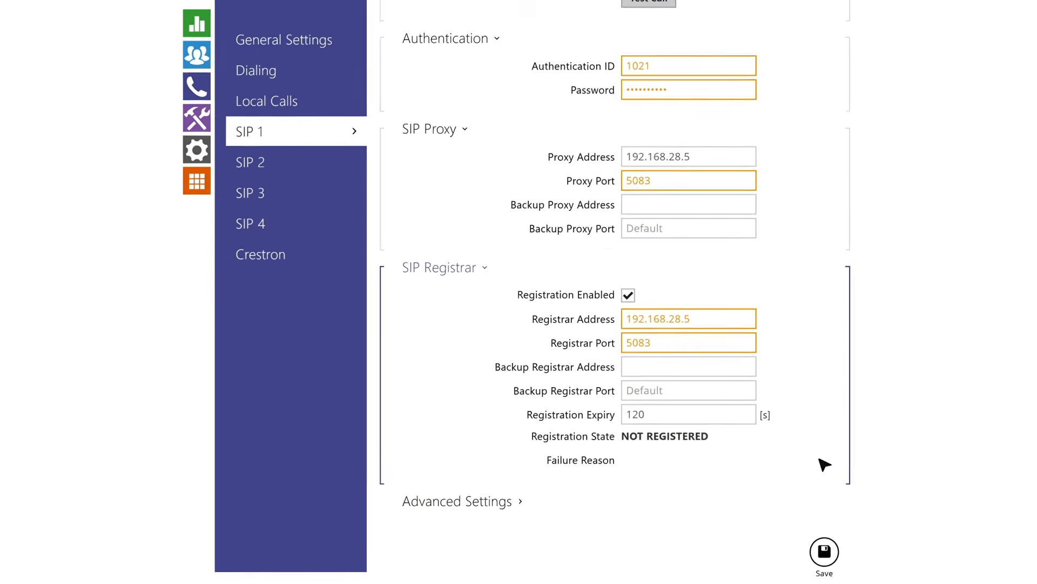
{"action": "left_click", "coordinate": [918, 540]}
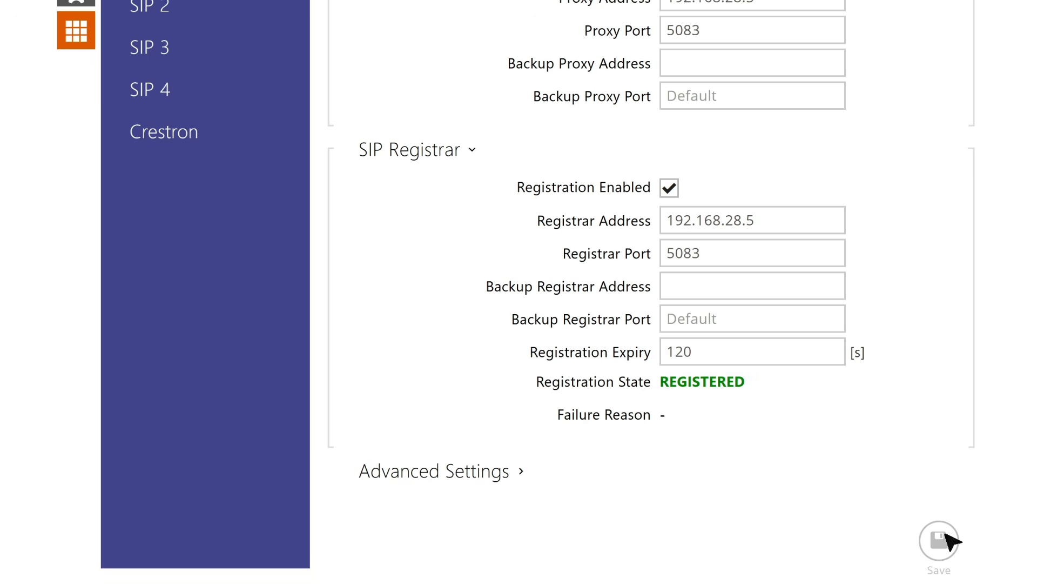
{"action": "left_click", "coordinate": [236, 31]}
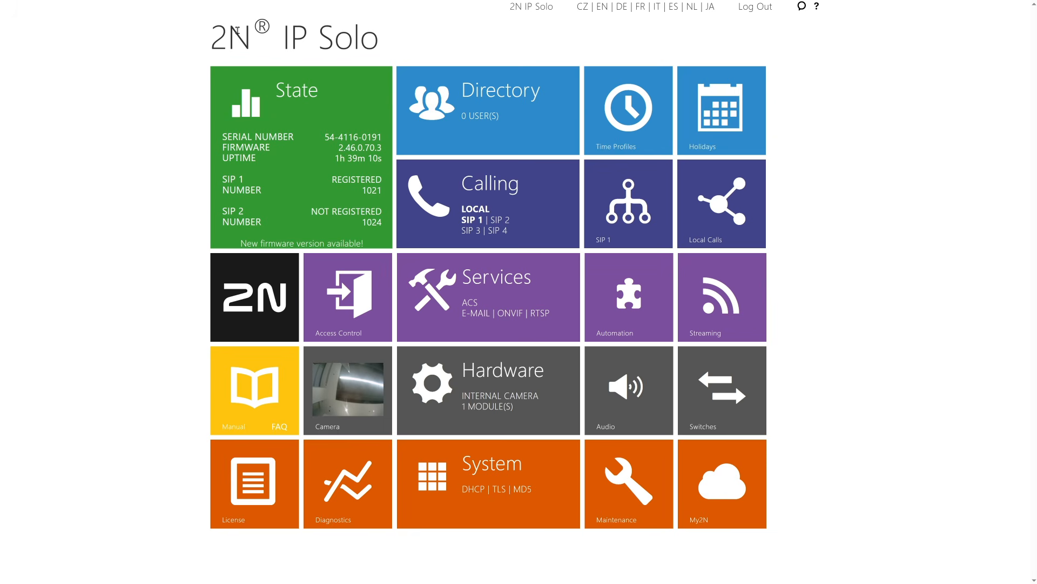
Step: Add directory user 'Indoor Receiver' with phone number 1022, save, and go back home
{"action": "left_click", "coordinate": [448, 97]}
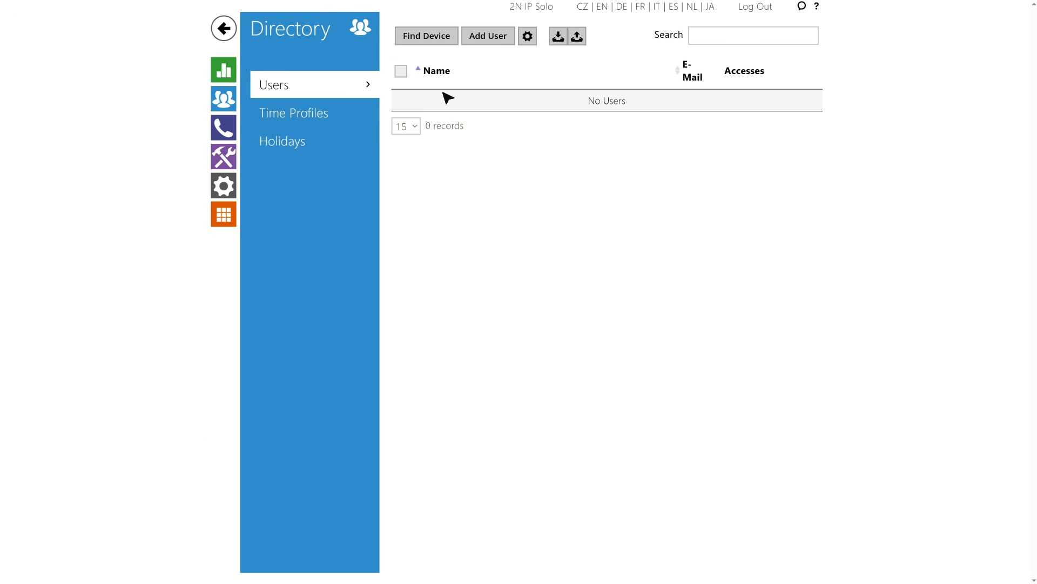
{"action": "left_click", "coordinate": [492, 37]}
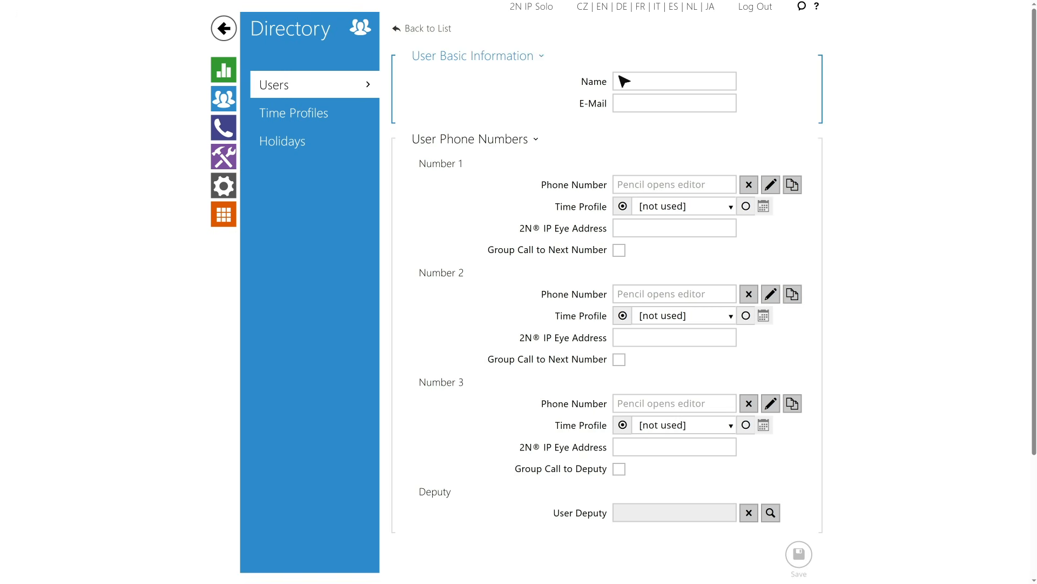
{"action": "left_click", "coordinate": [689, 83]}
{"action": "type", "text": "Indoor Receiver"}
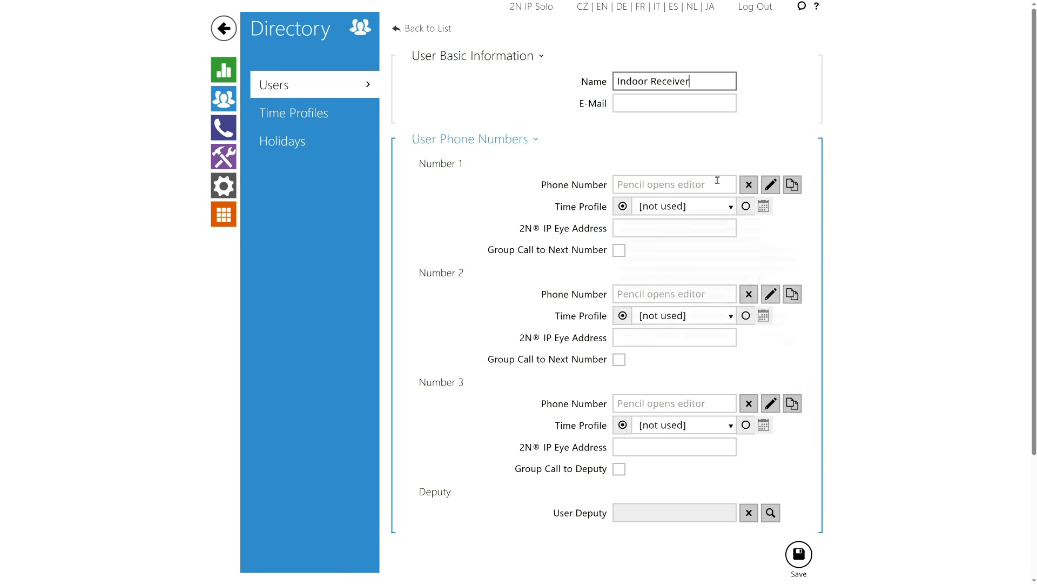
{"action": "left_click", "coordinate": [718, 183]}
{"action": "type", "text": "1022"}
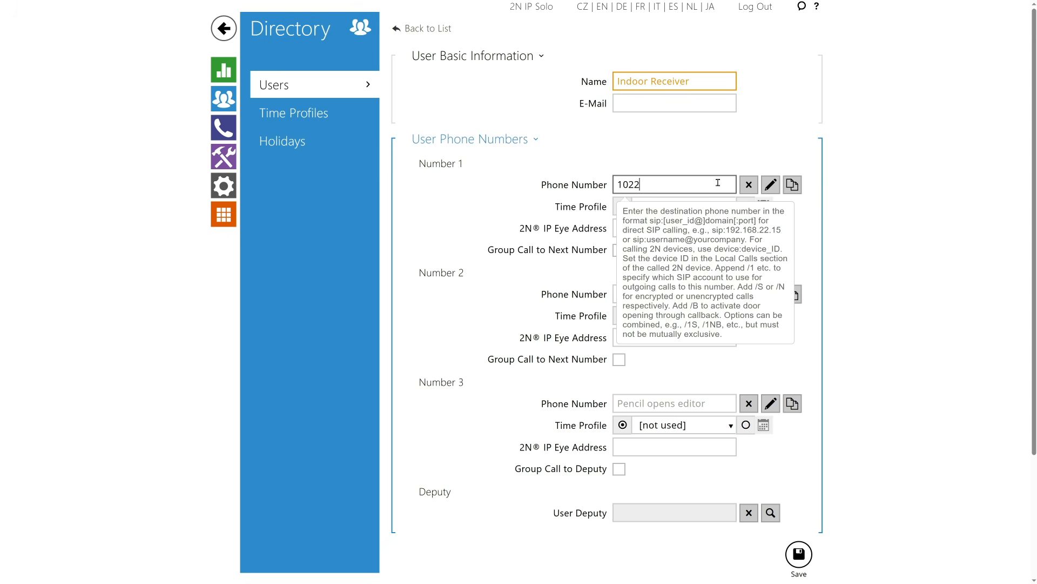
{"action": "left_click", "coordinate": [798, 555]}
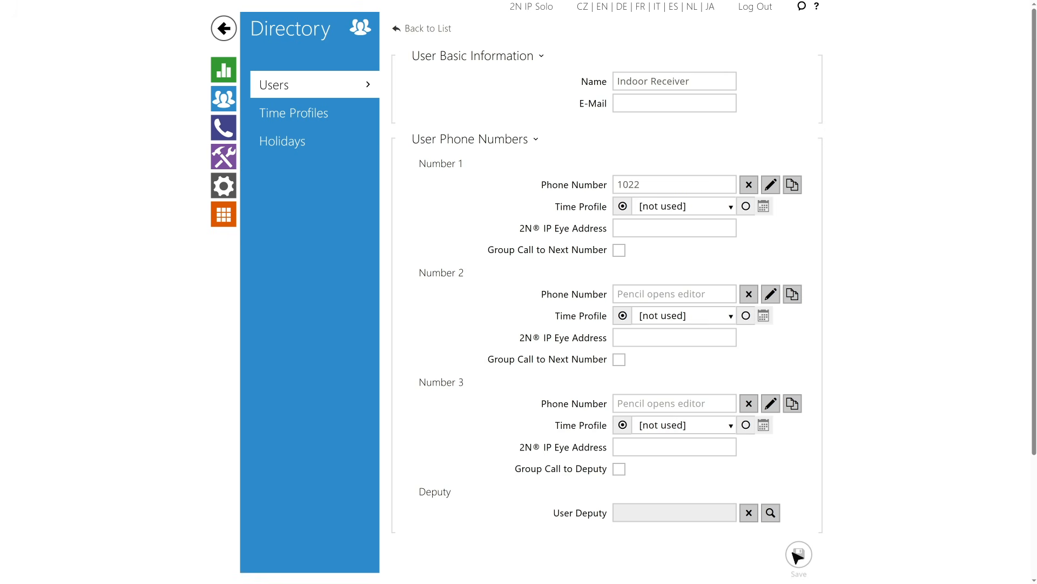
{"action": "left_click", "coordinate": [232, 38]}
Step: Add Indoor Receiver to quick dial button 1 in Calling > Dialing and save
{"action": "left_click", "coordinate": [532, 193]}
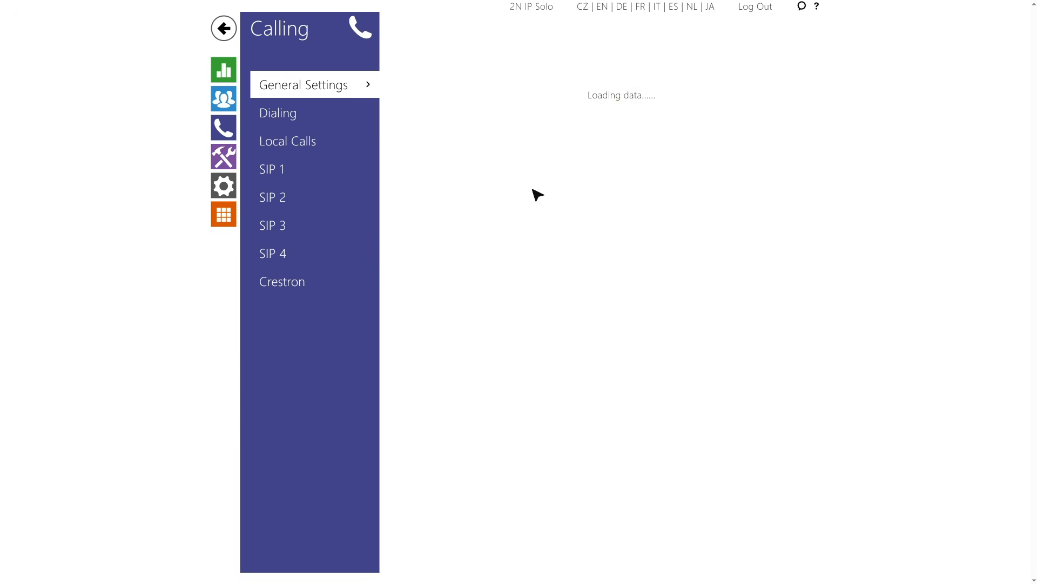
{"action": "left_click", "coordinate": [351, 119]}
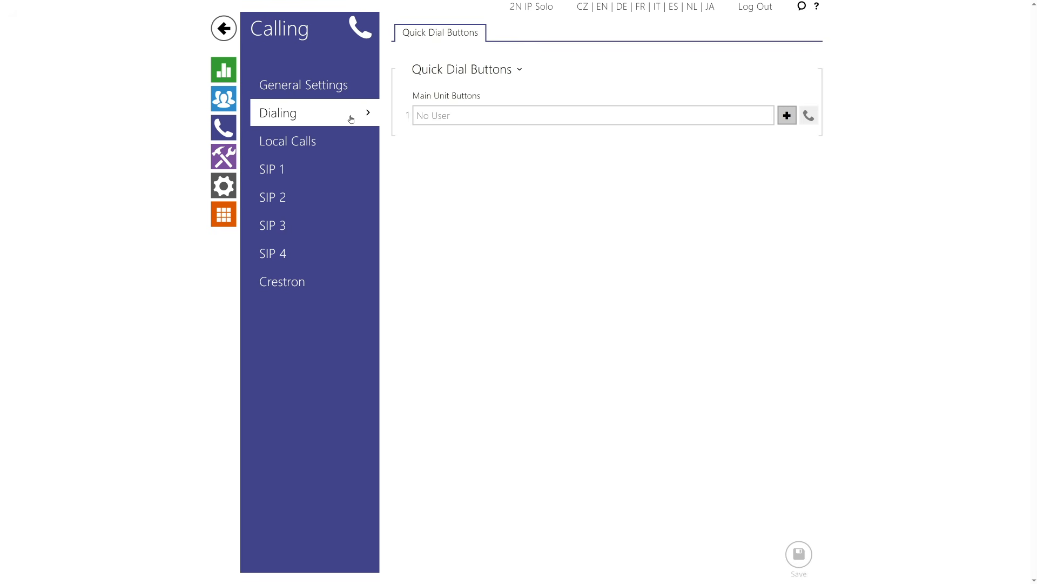
{"action": "left_click", "coordinate": [787, 116]}
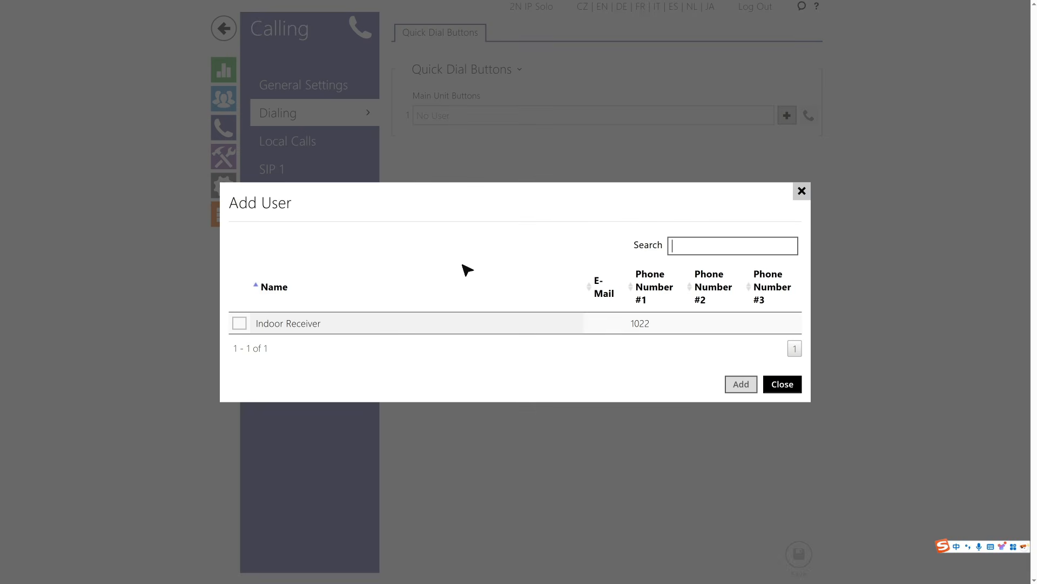
{"action": "left_click", "coordinate": [245, 323]}
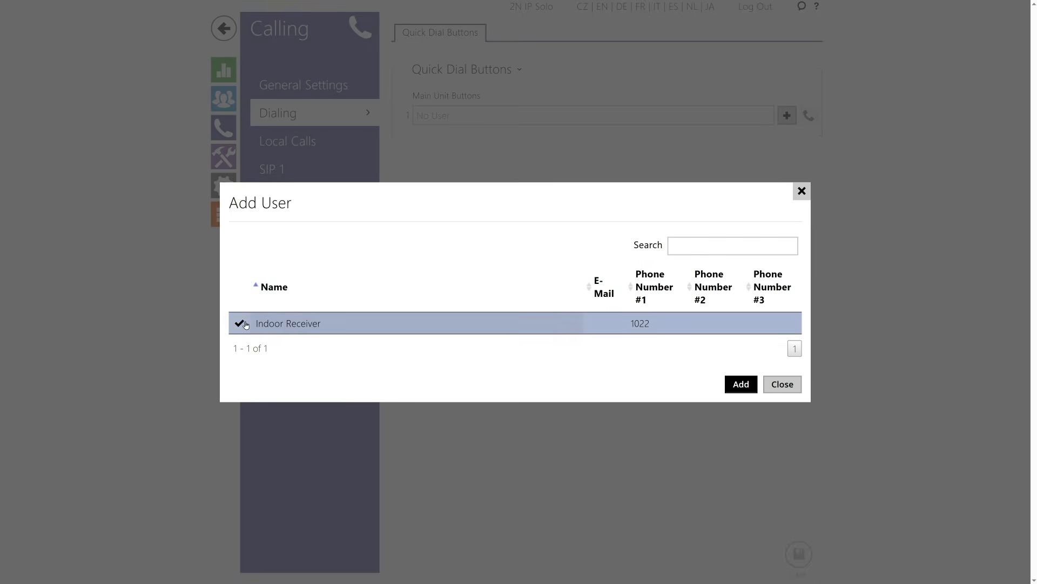
{"action": "left_click", "coordinate": [739, 386]}
{"action": "left_click", "coordinate": [803, 549]}
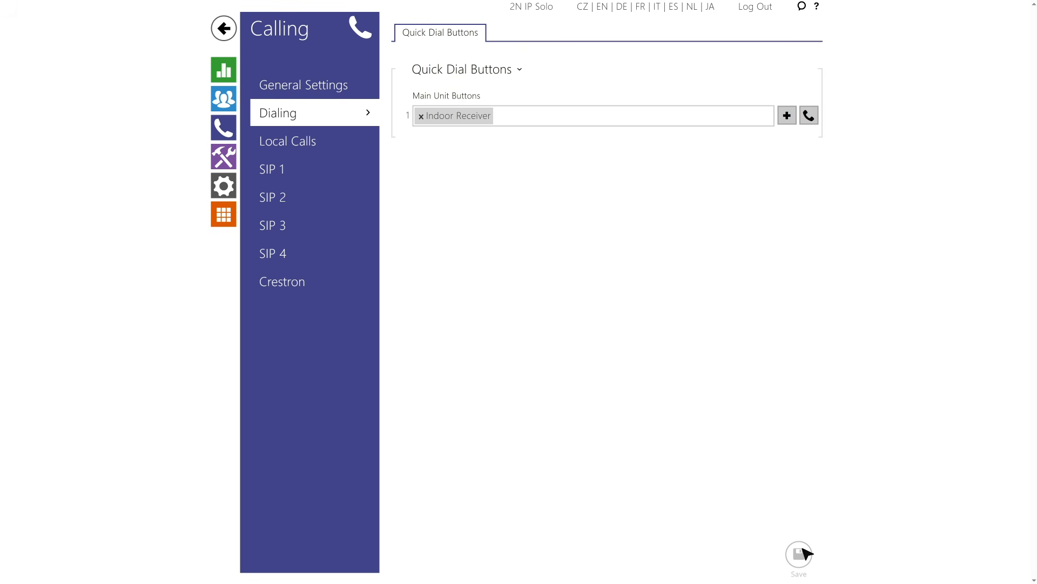
{"action": "left_click", "coordinate": [233, 27]}
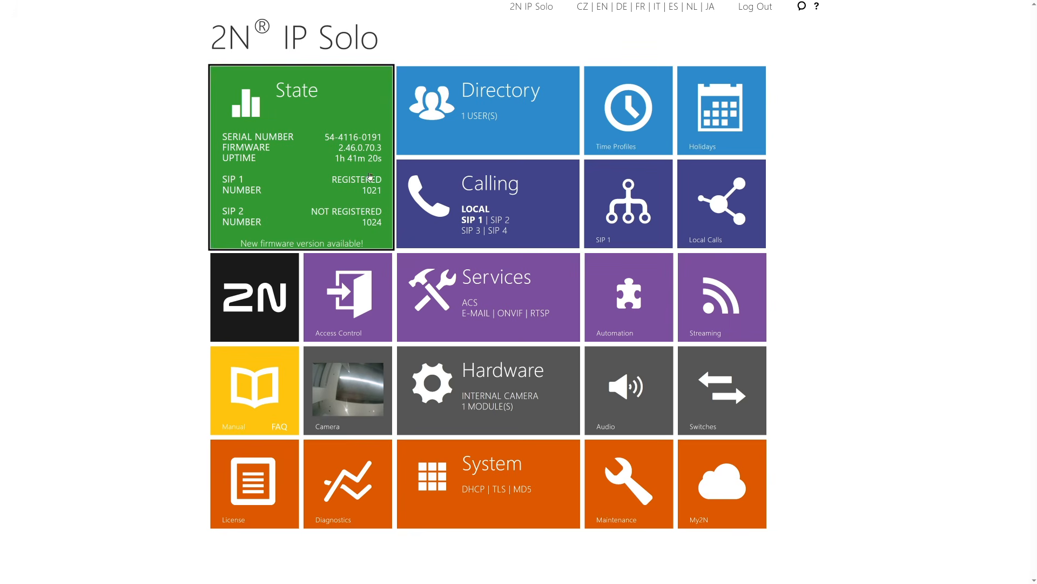
Step: Enable Switch 1 with activation code 05, save it, and return to the dashboard
{"action": "left_click", "coordinate": [503, 363]}
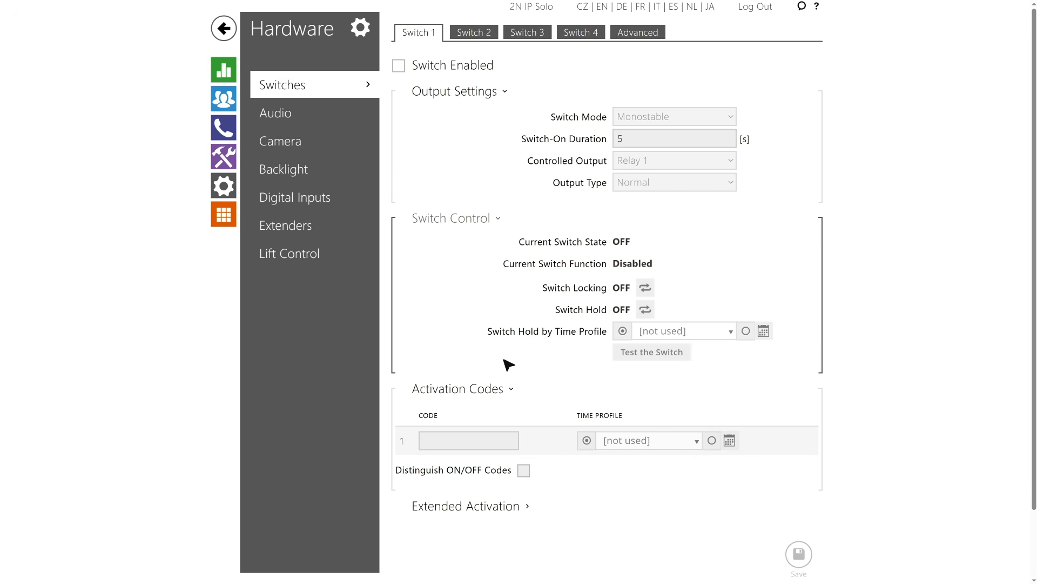
{"action": "left_click", "coordinate": [400, 67]}
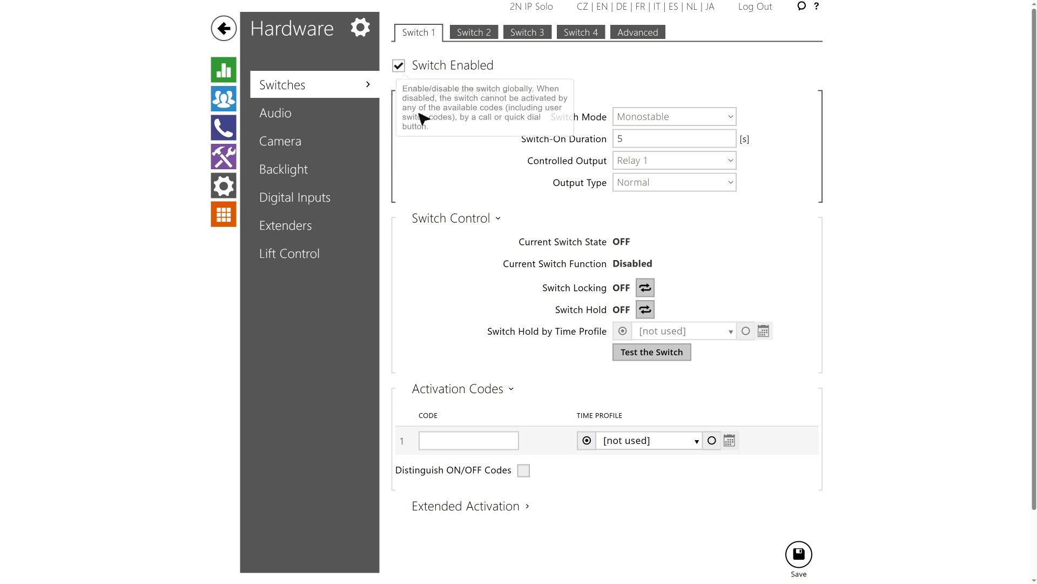
{"action": "left_click", "coordinate": [501, 440]}
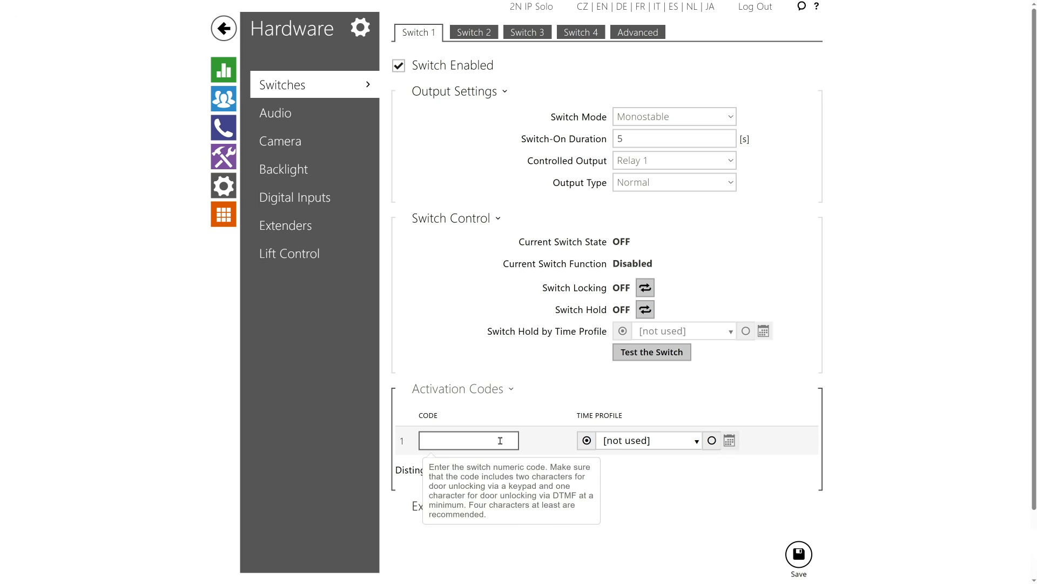
{"action": "type", "text": "05"}
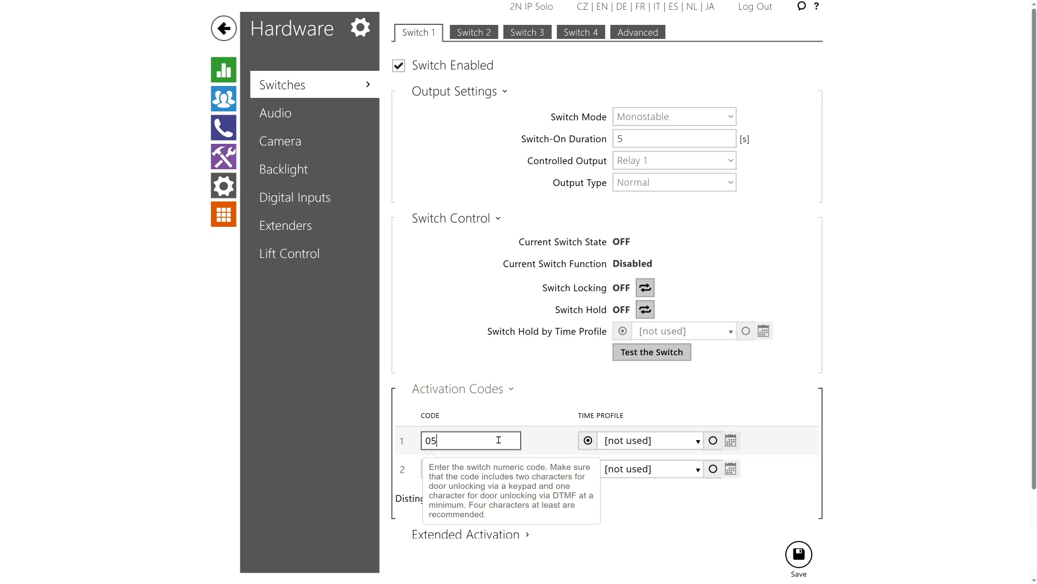
{"action": "left_click", "coordinate": [793, 562]}
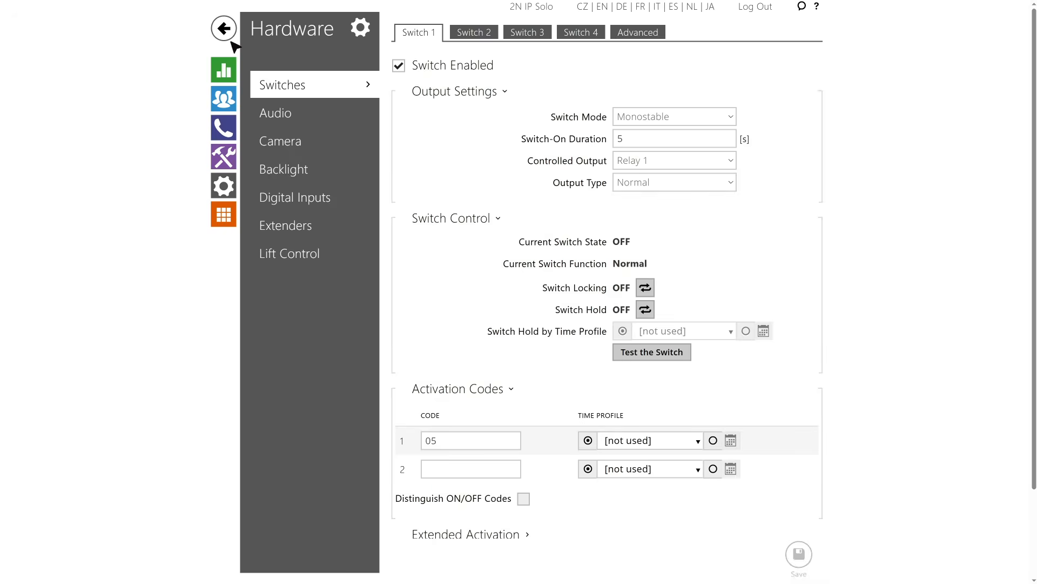
{"action": "left_click", "coordinate": [223, 29]}
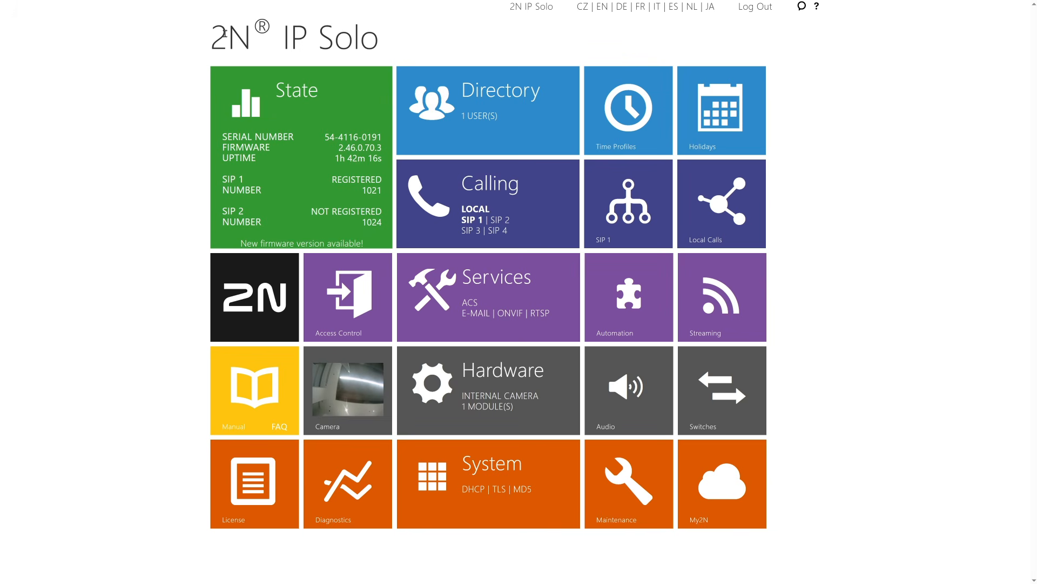
Step: Map Switch 1 activation signaling to 'The door is open, please come in.' and save
{"action": "left_click", "coordinate": [456, 277]}
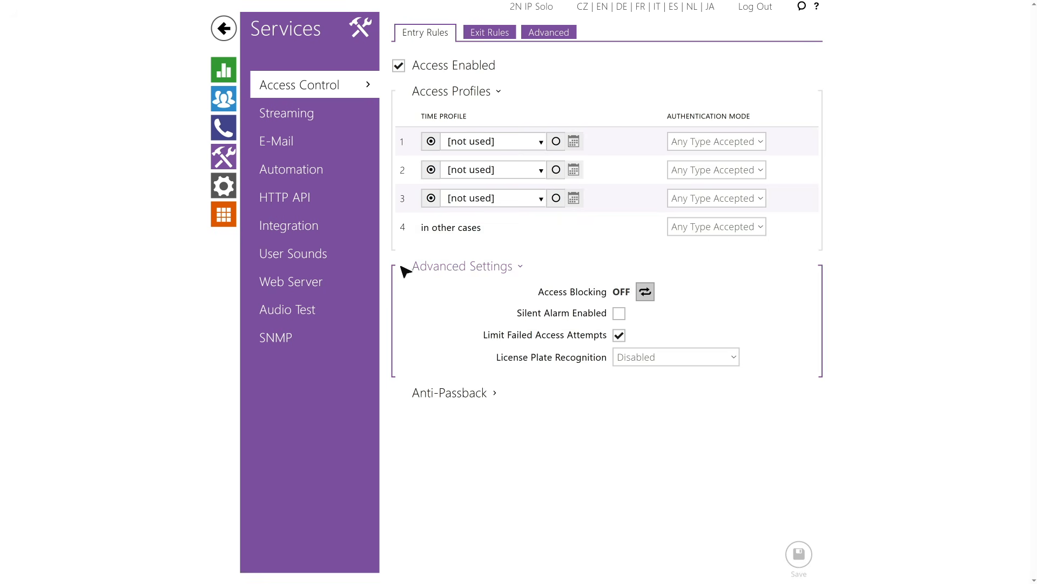
{"action": "left_click", "coordinate": [324, 253]}
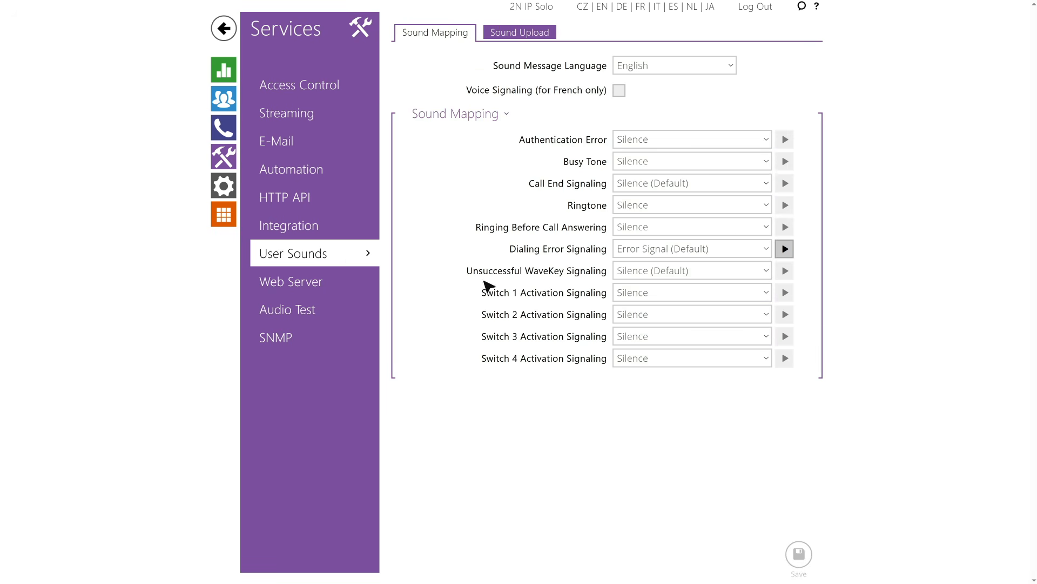
{"action": "left_click", "coordinate": [757, 295]}
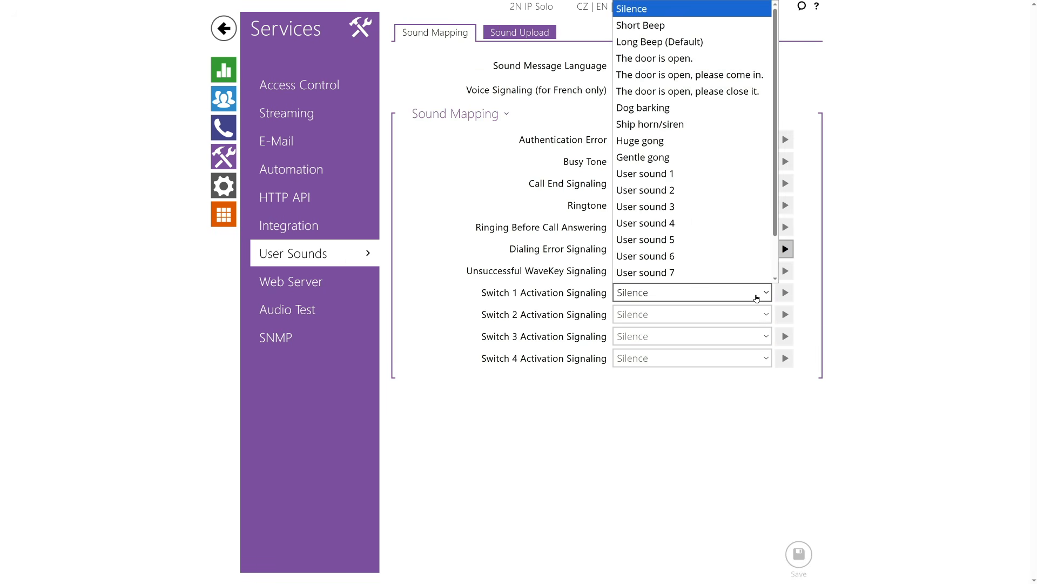
{"action": "scroll", "coordinate": [749, 257], "scroll_direction": "down", "scroll_amount": 1}
{"action": "left_click", "coordinate": [722, 65]}
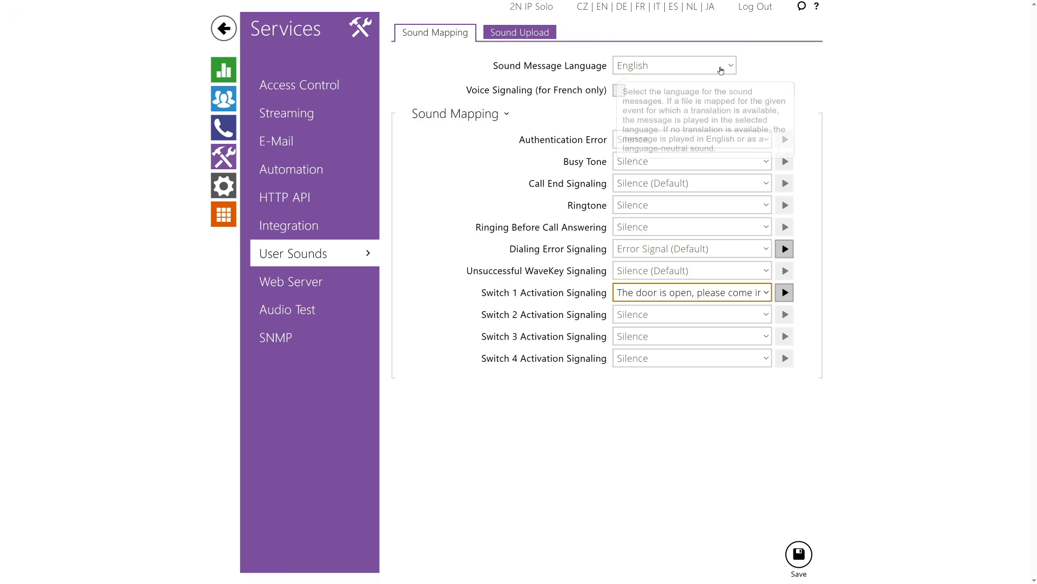
{"action": "left_click", "coordinate": [808, 550]}
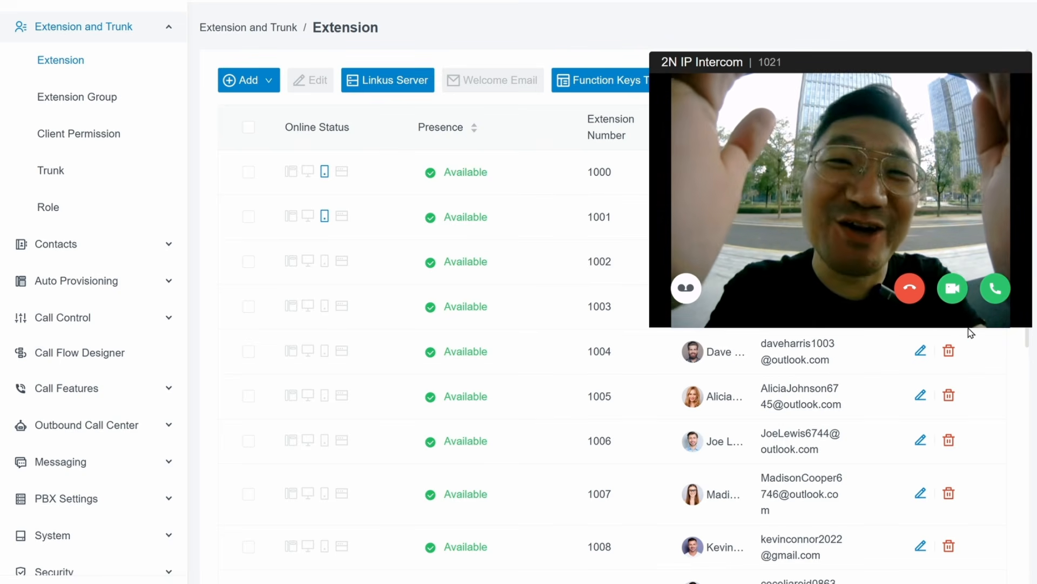
Step: Answer the 2N IP Intercom call from 1021 and send the door code 05 as DTMF
{"action": "left_click", "coordinate": [995, 292]}
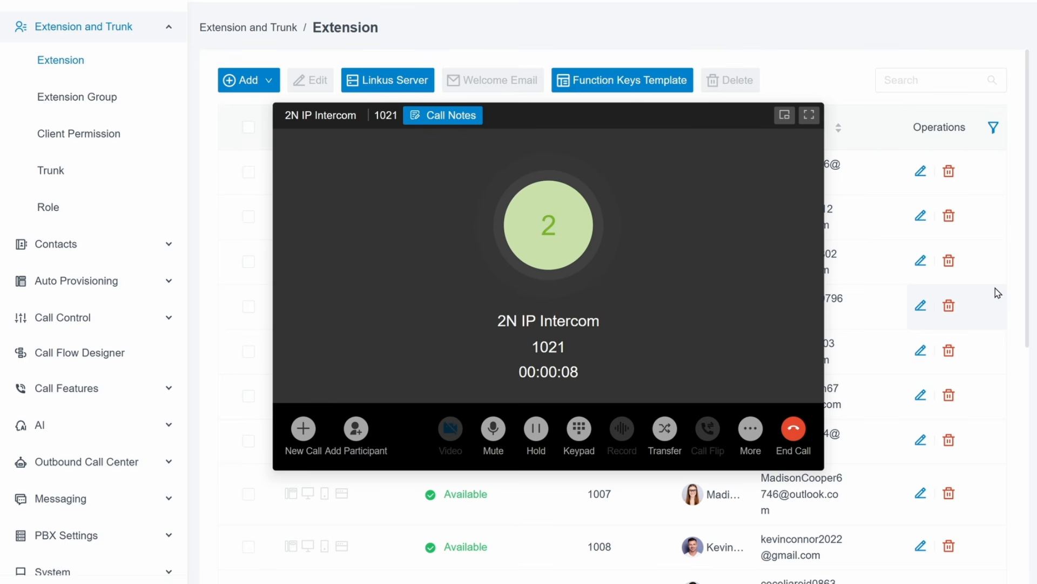
{"action": "left_click", "coordinate": [577, 429]}
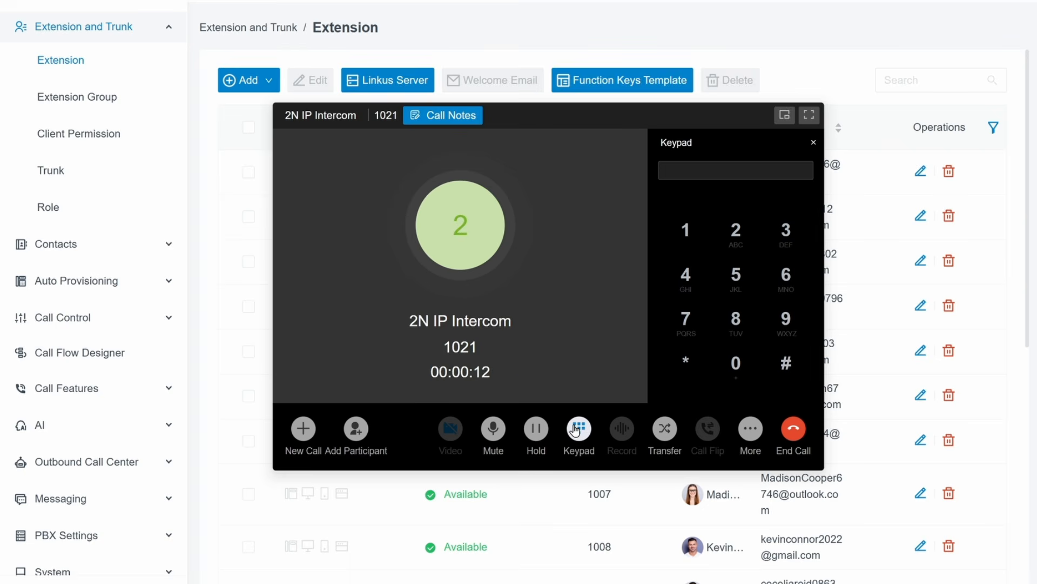
{"action": "left_click", "coordinate": [745, 378]}
{"action": "left_click", "coordinate": [749, 277]}
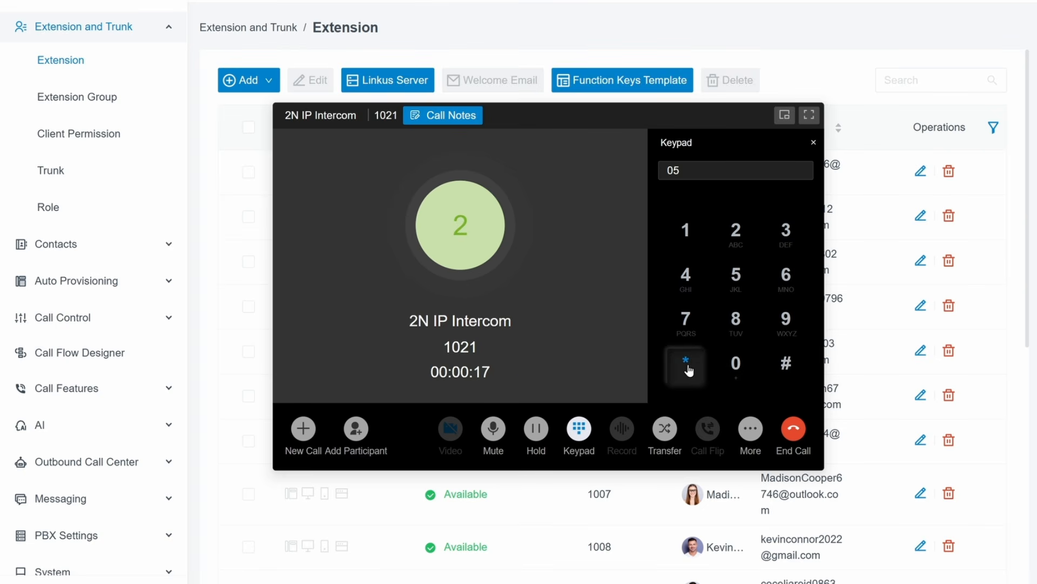